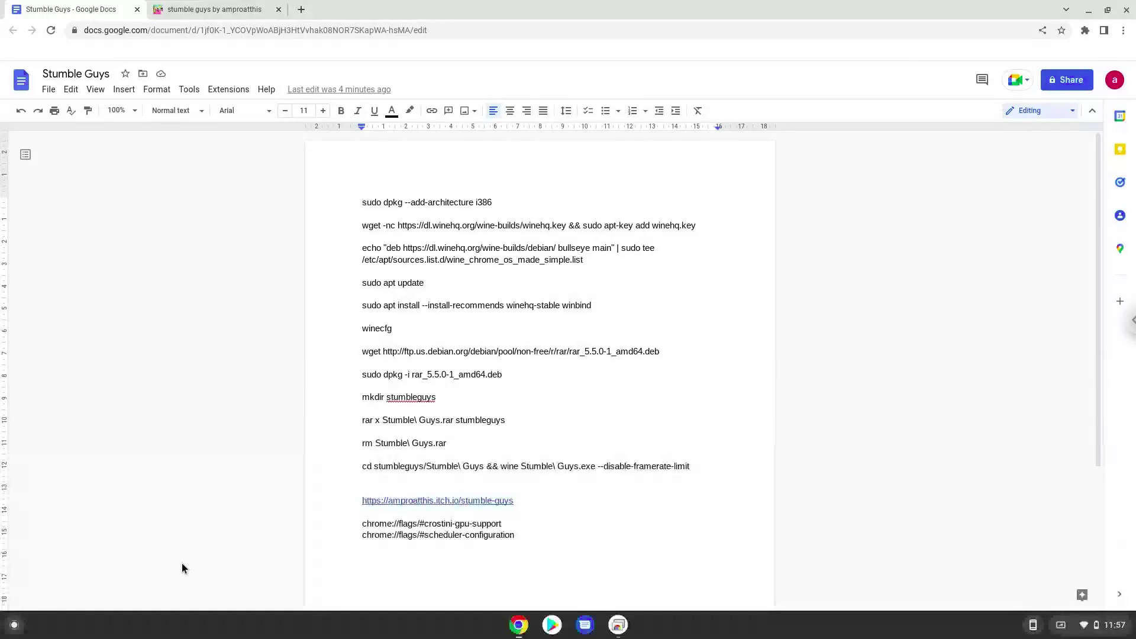
Step: Open the chrome://flags/#crostini-gpu-support address from the document in a new tab and set Crostini GPU Support to Enabled
triple_click(394, 520)
right_click(394, 521)
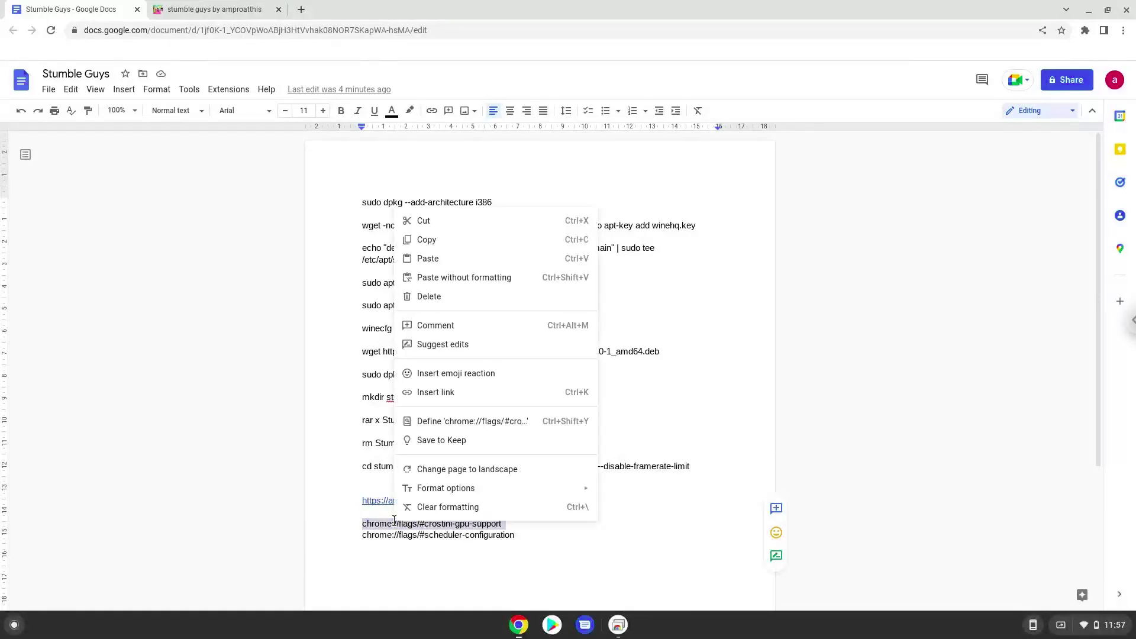
click(427, 240)
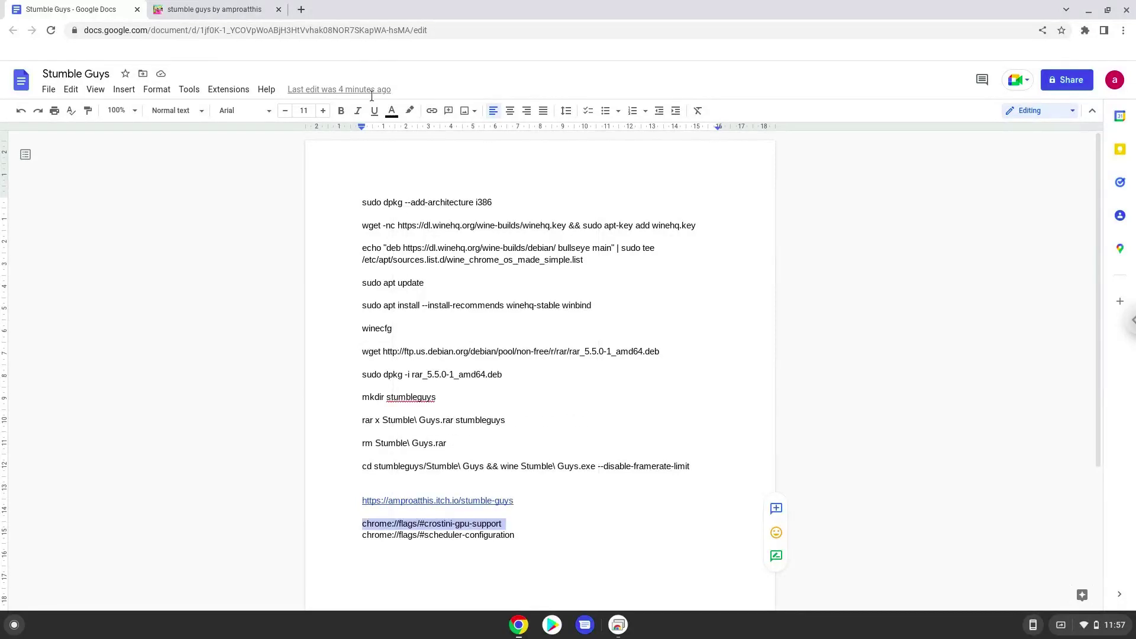
click(300, 9)
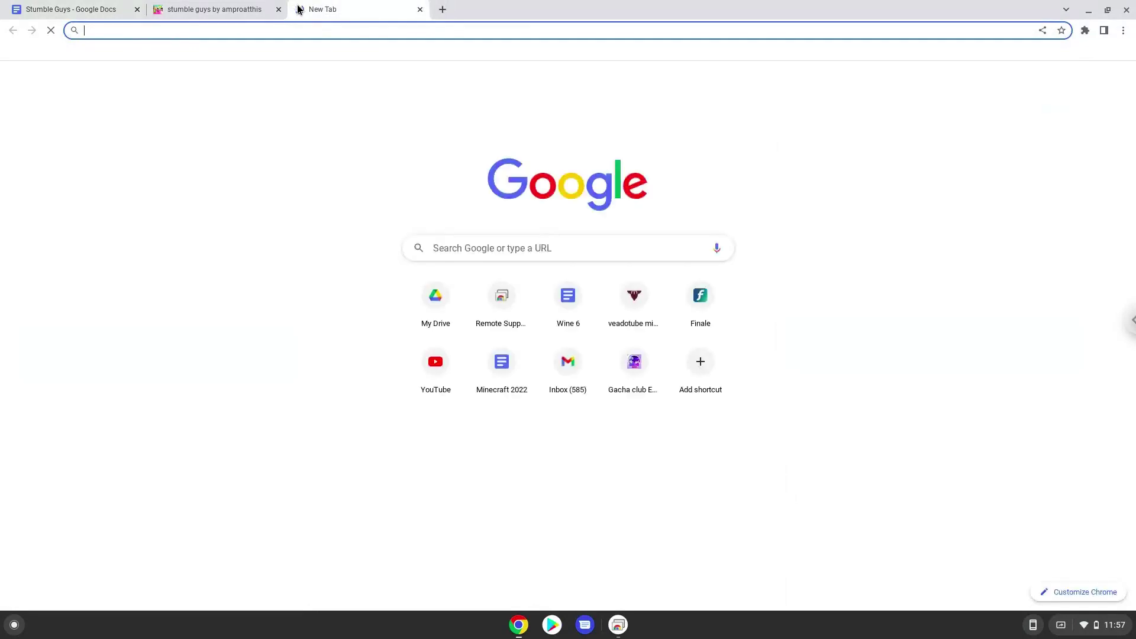
right_click(302, 30)
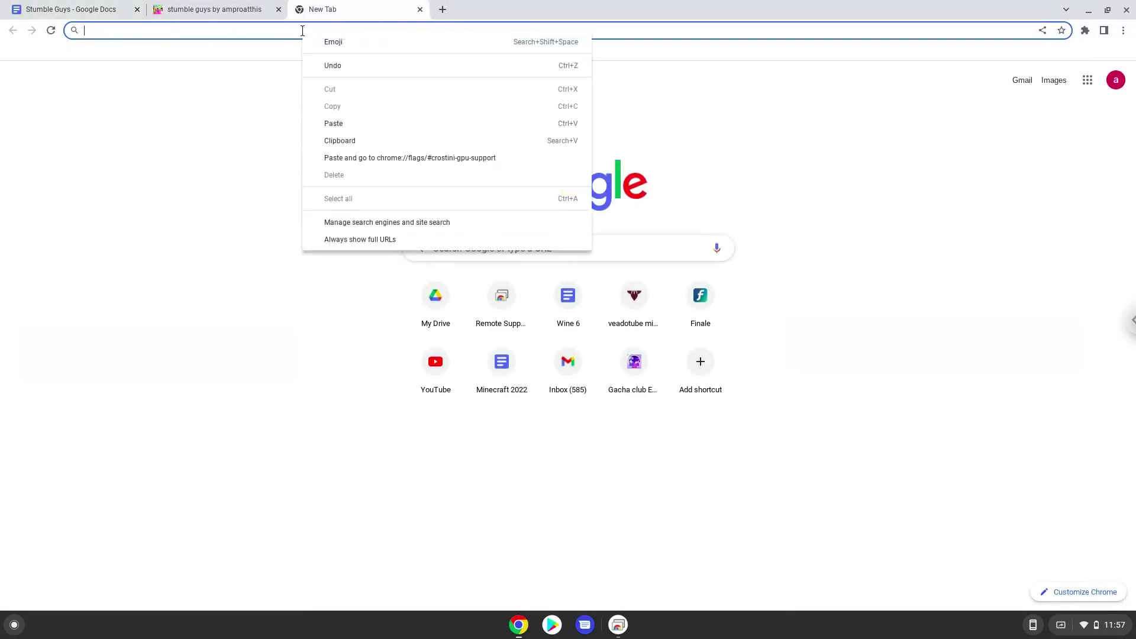
click(343, 157)
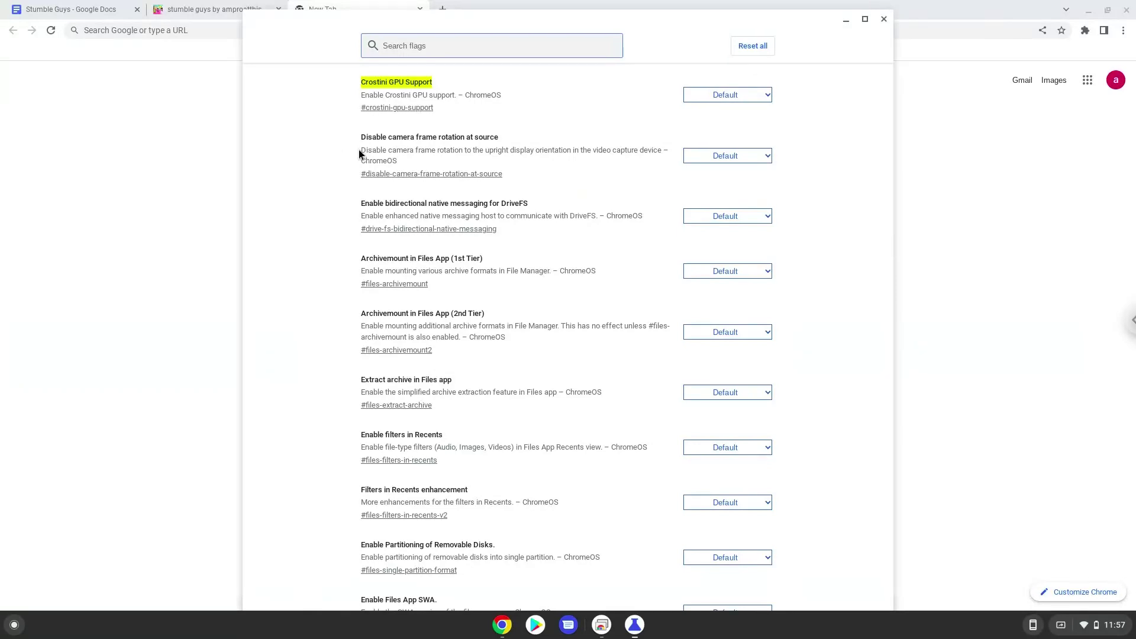
click(700, 98)
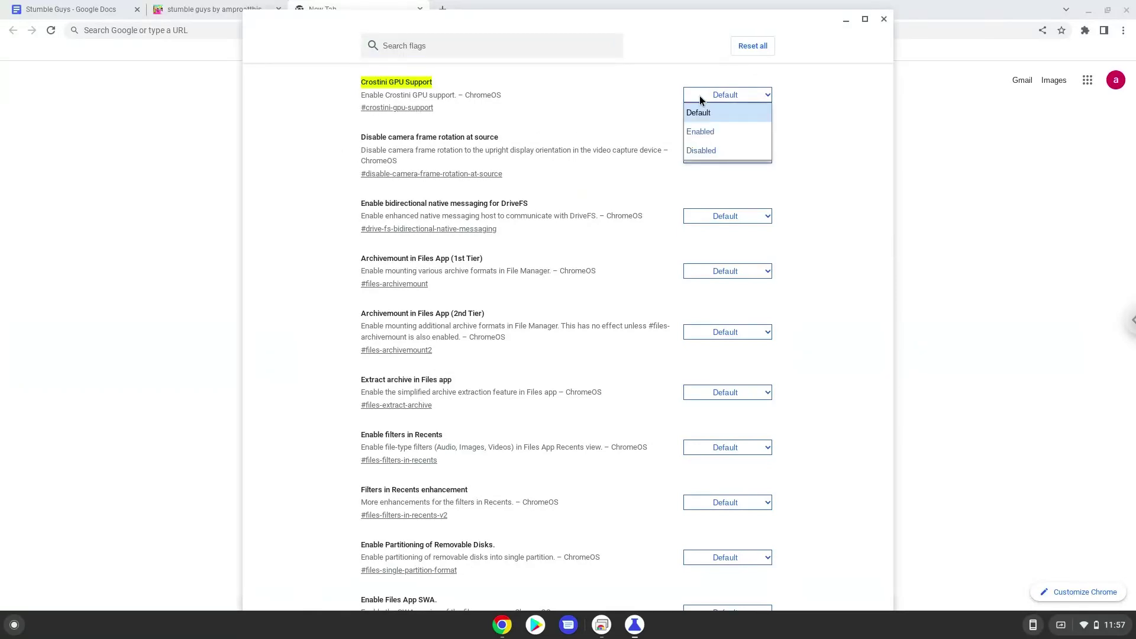
click(697, 133)
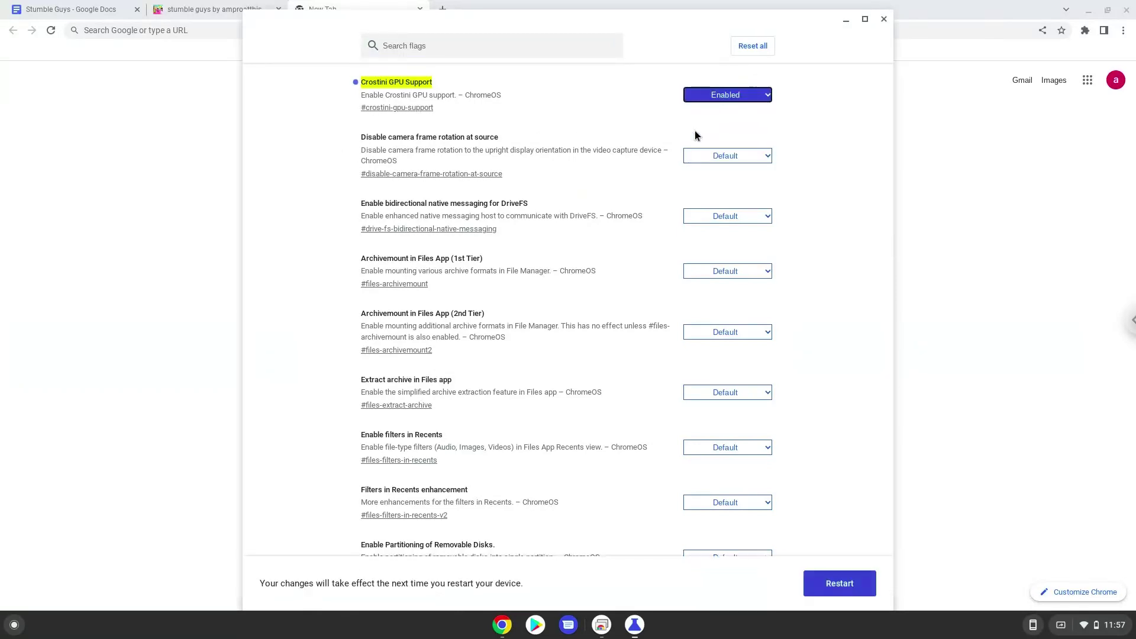
Step: Copy chrome://flags/#scheduler-configuration from the Stumble Guys document and open that flag page
click(65, 10)
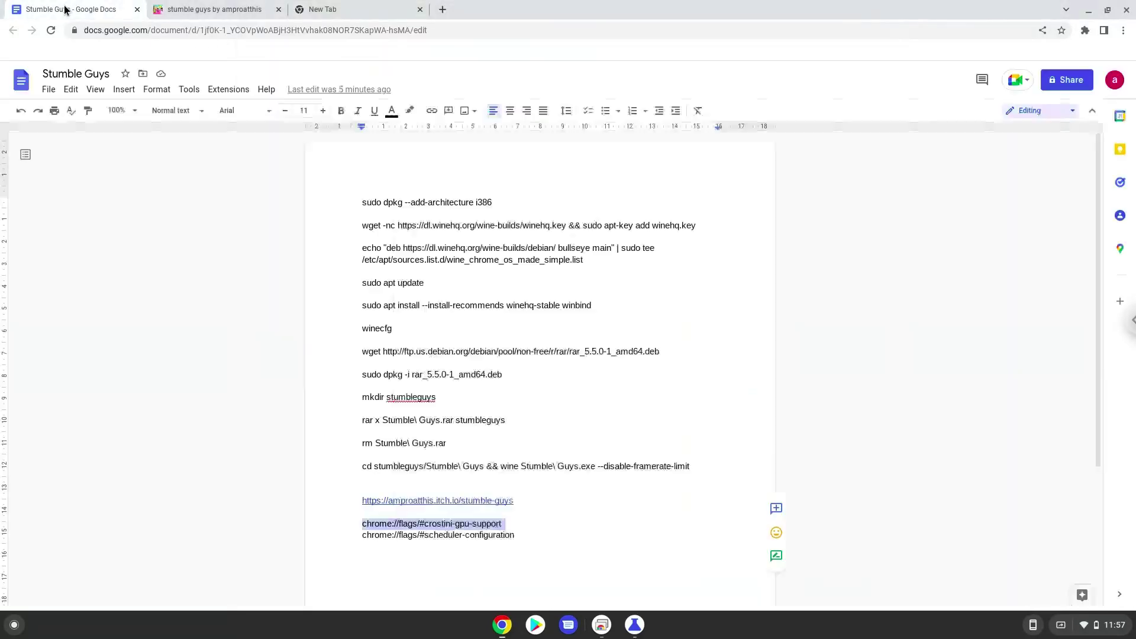
triple_click(430, 536)
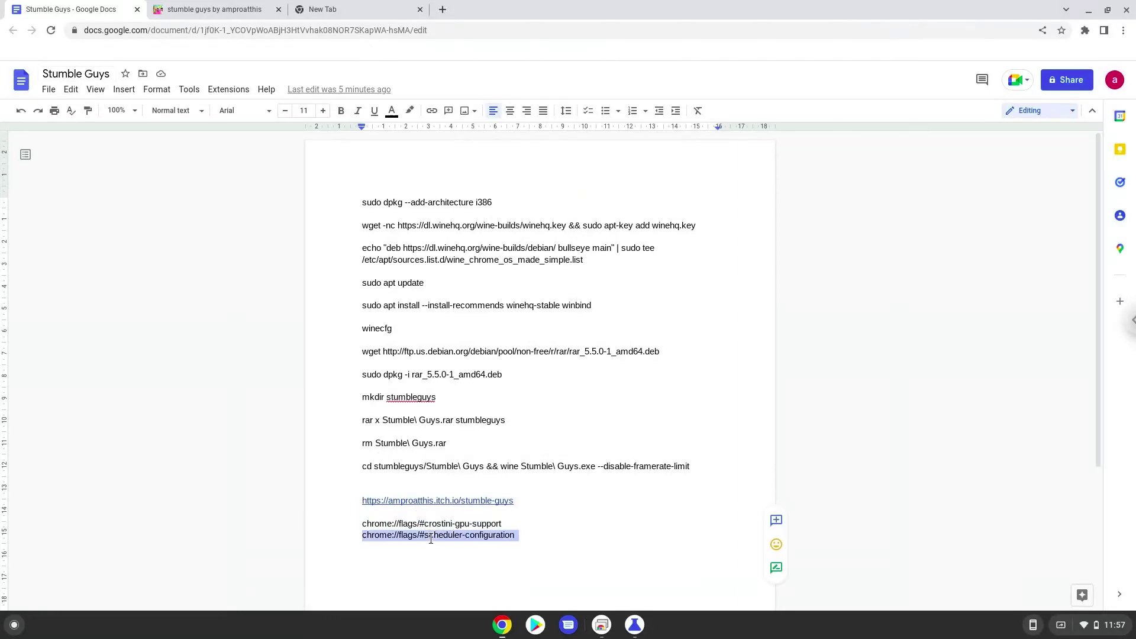
right_click(431, 539)
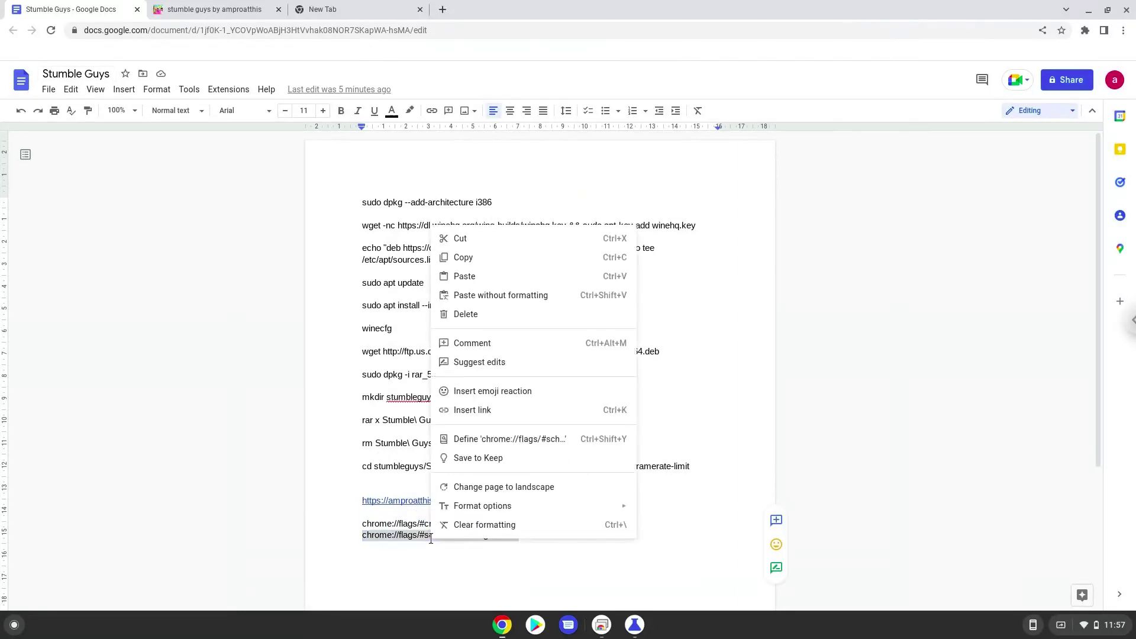
click(464, 258)
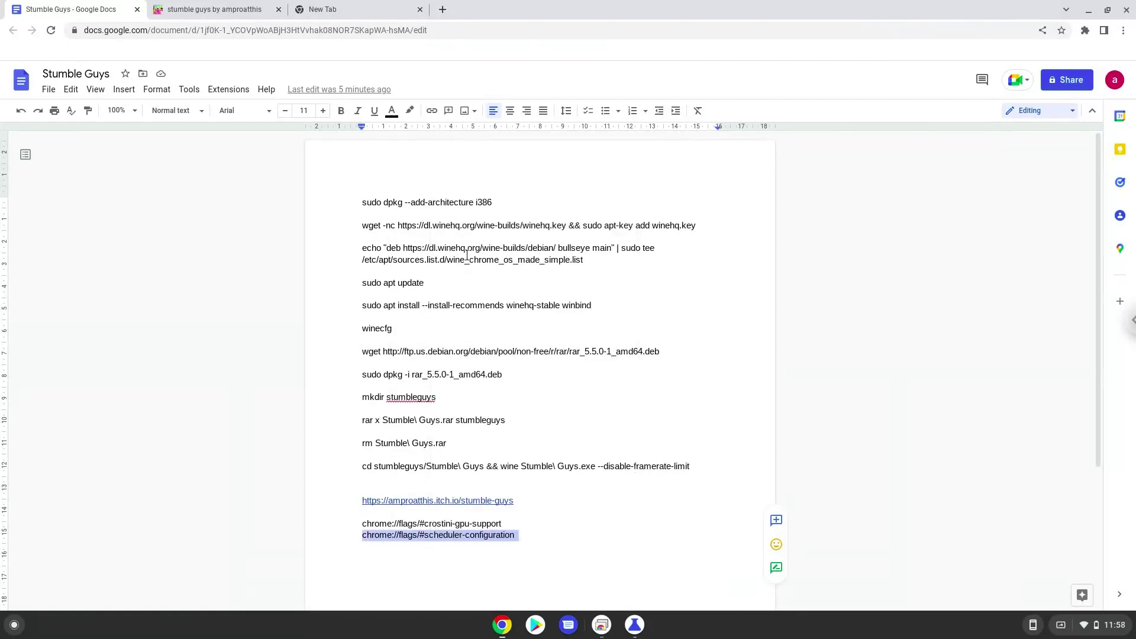
click(355, 12)
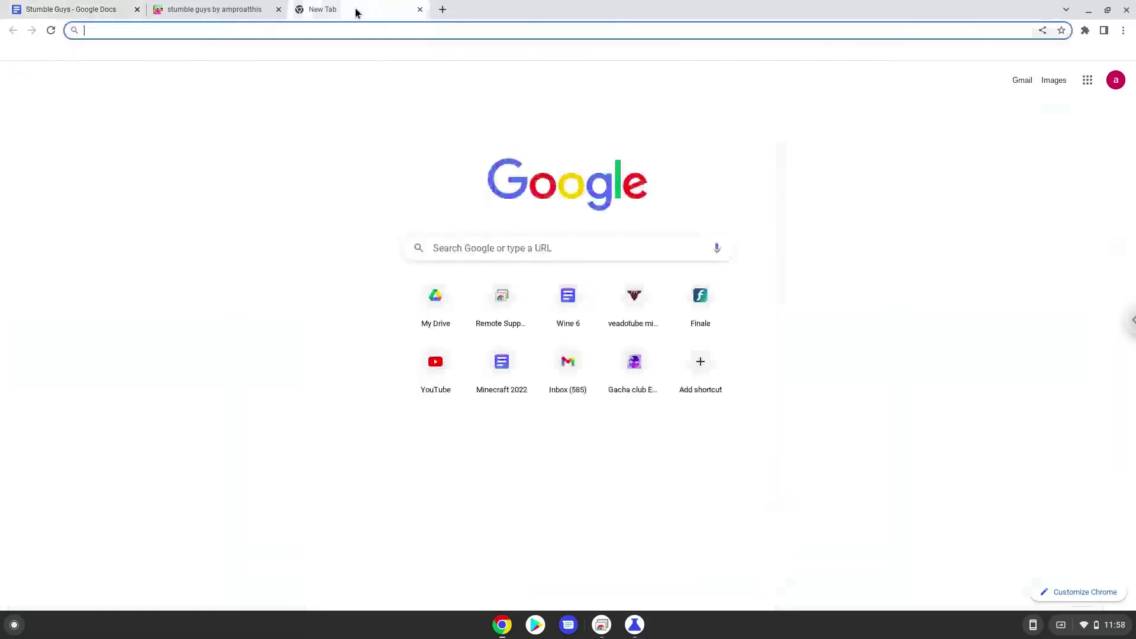
right_click(352, 33)
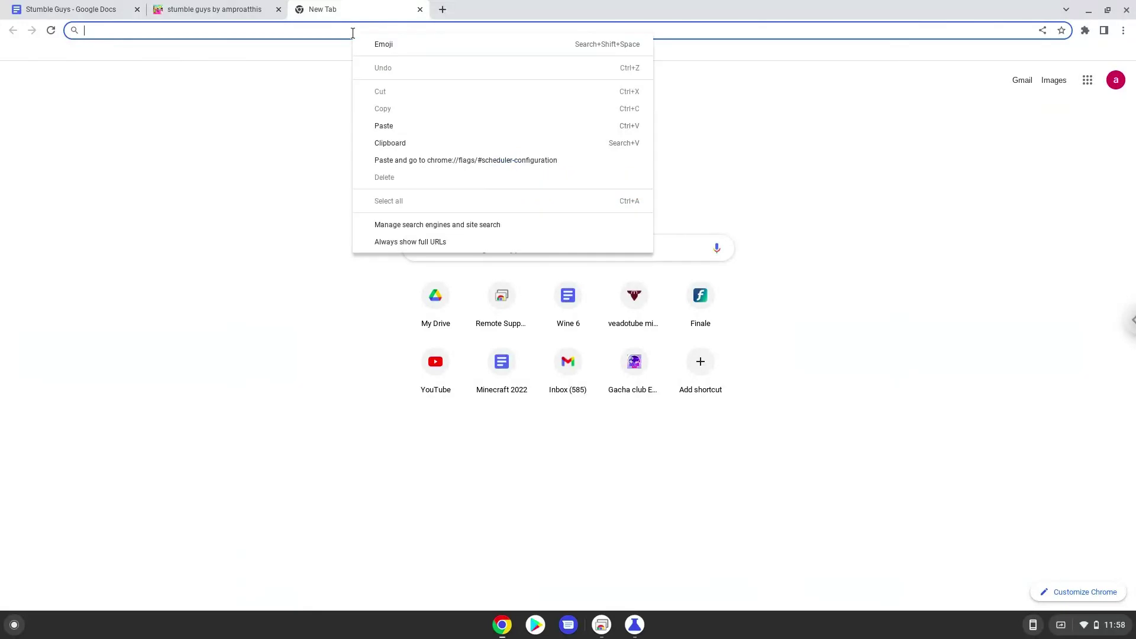
click(414, 160)
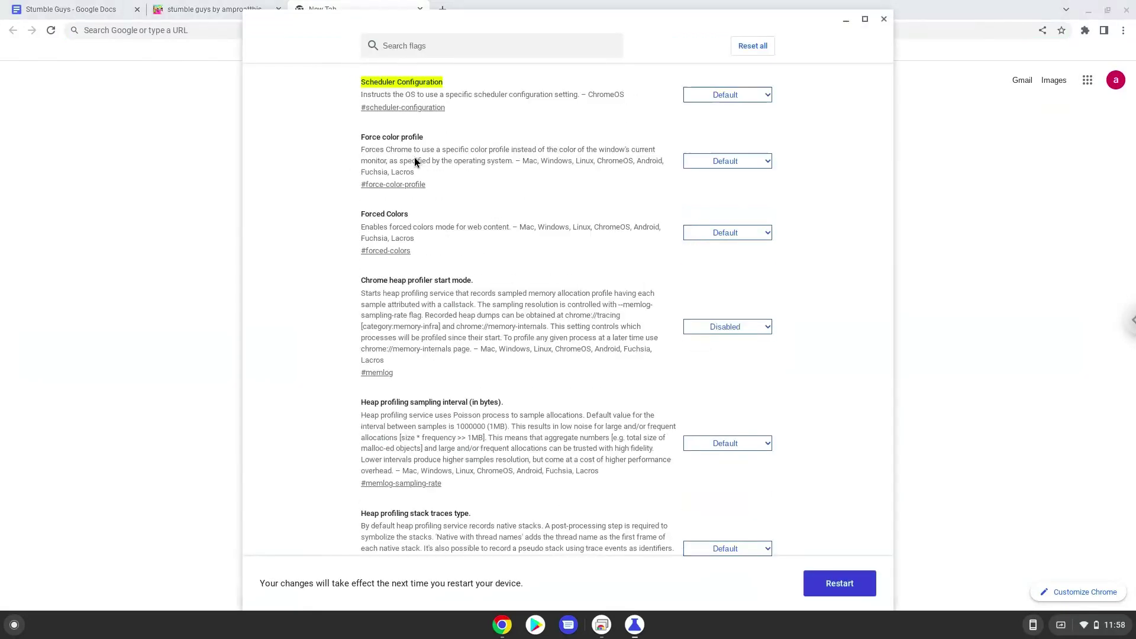
Step: Set Scheduler Configuration to "Enables Hyper-Threading on relevant CPUs" and restart the device to apply the flags
click(708, 93)
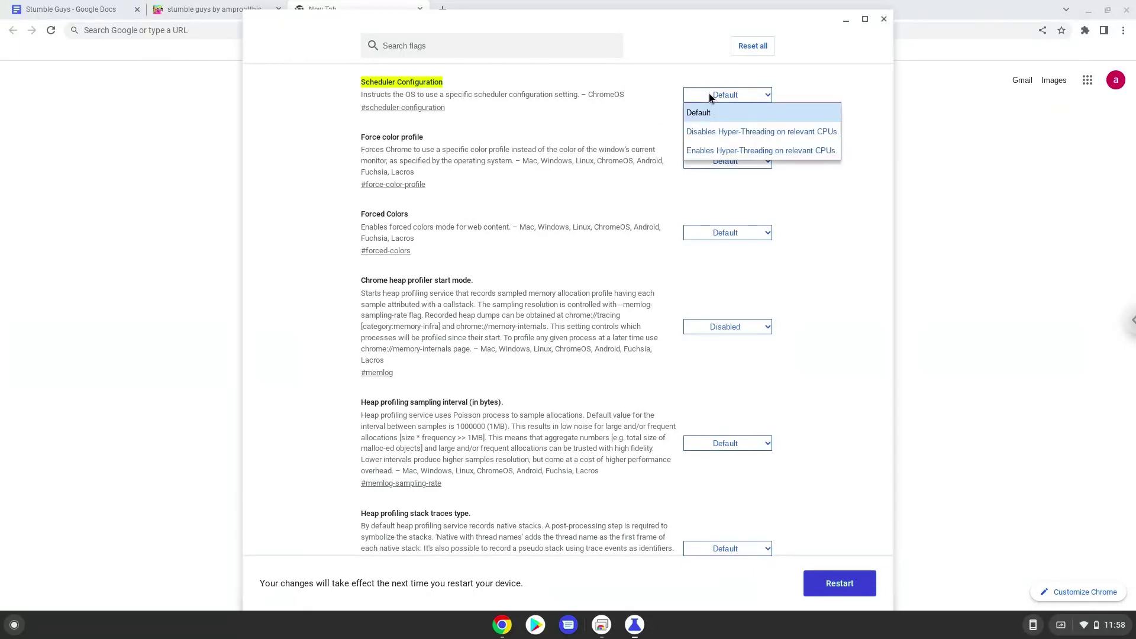
click(702, 152)
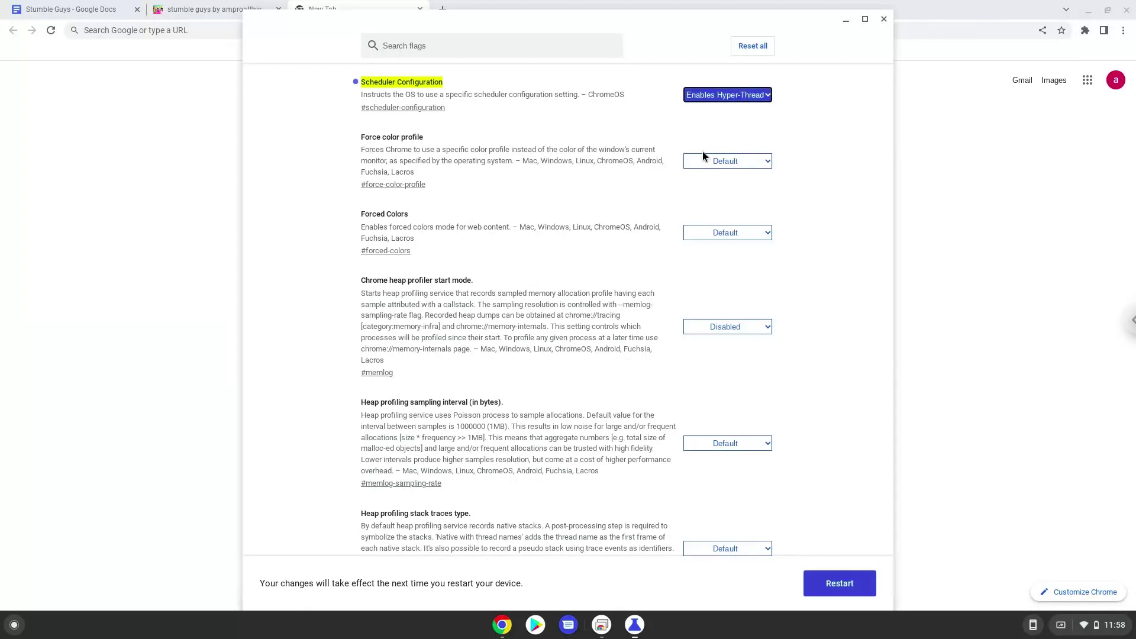
click(819, 585)
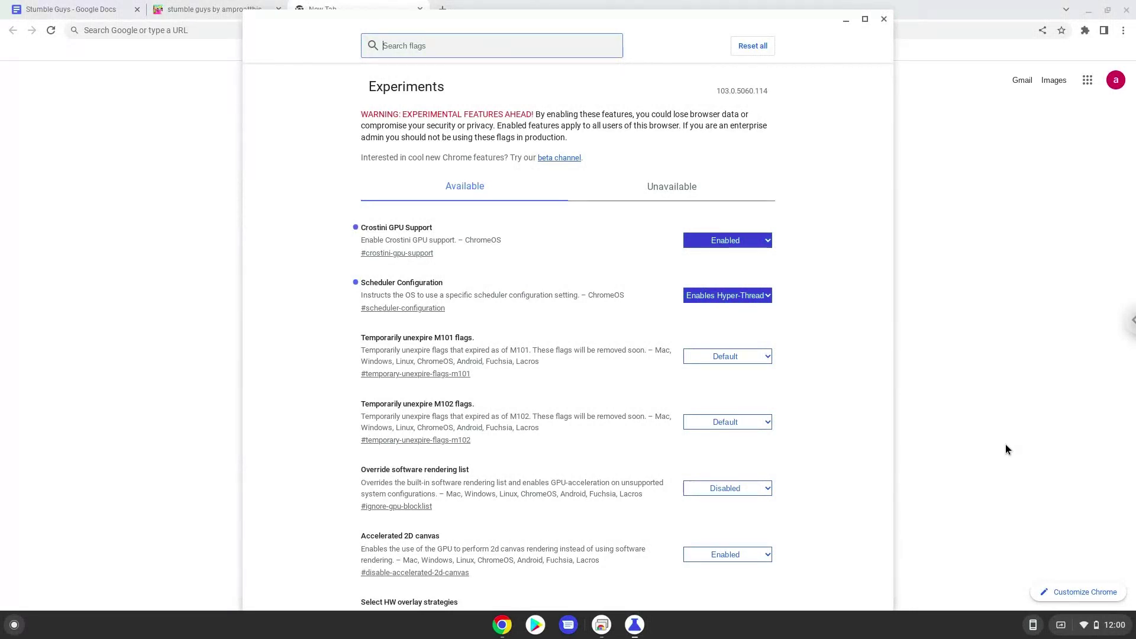
Step: Install the Linux development environment from the ChromeOS developer settings, and close the terminal and Settings windows
click(1091, 628)
click(1077, 365)
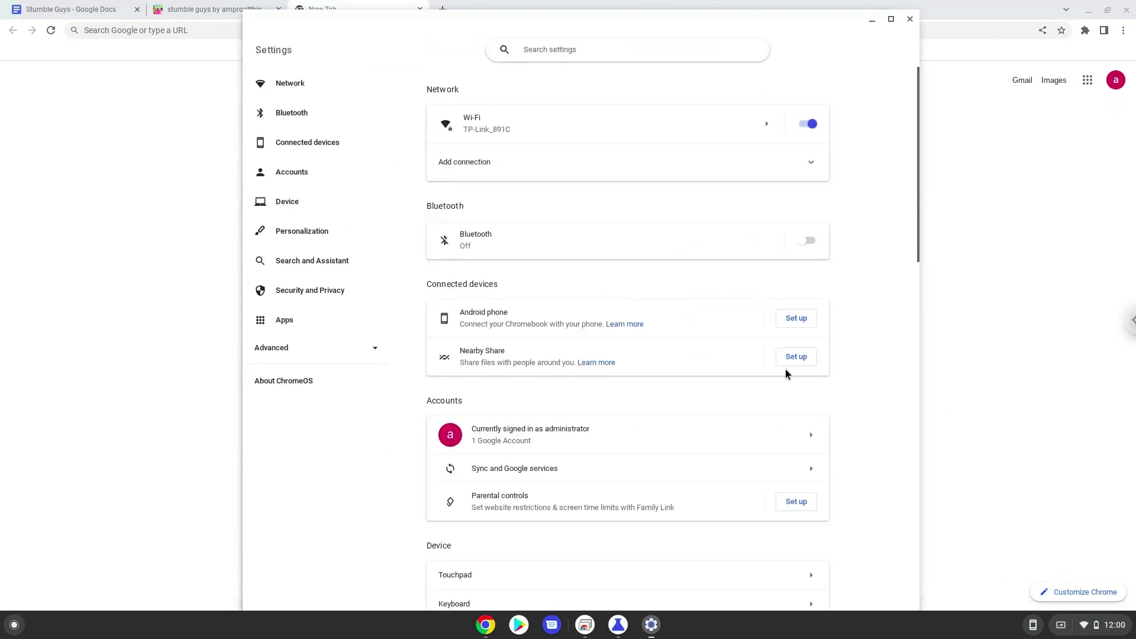
click(305, 350)
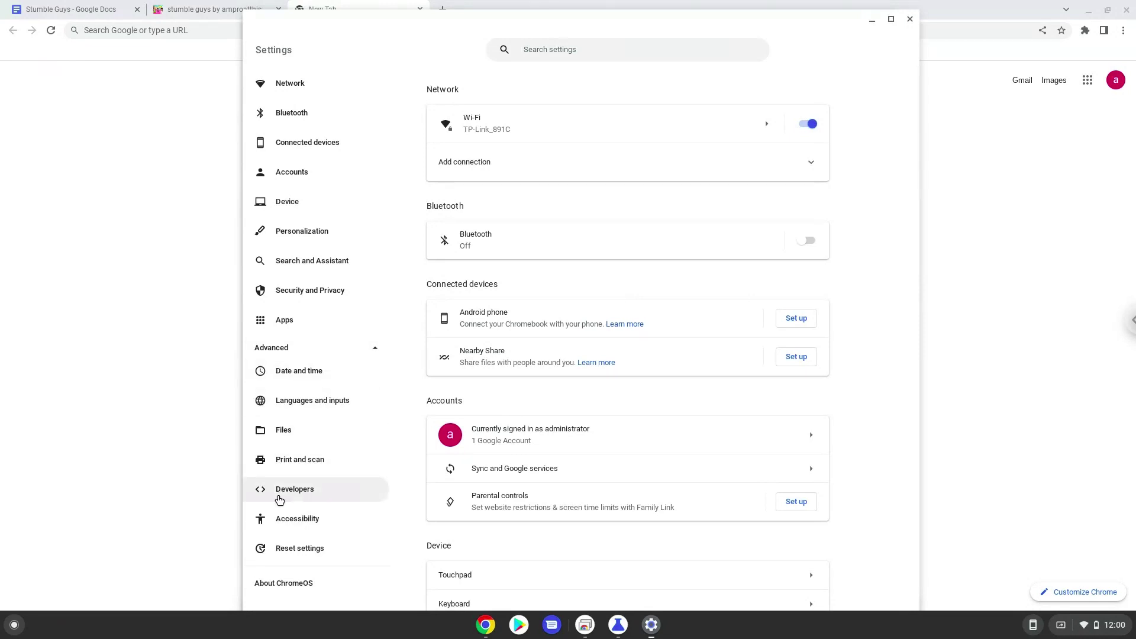
click(280, 491)
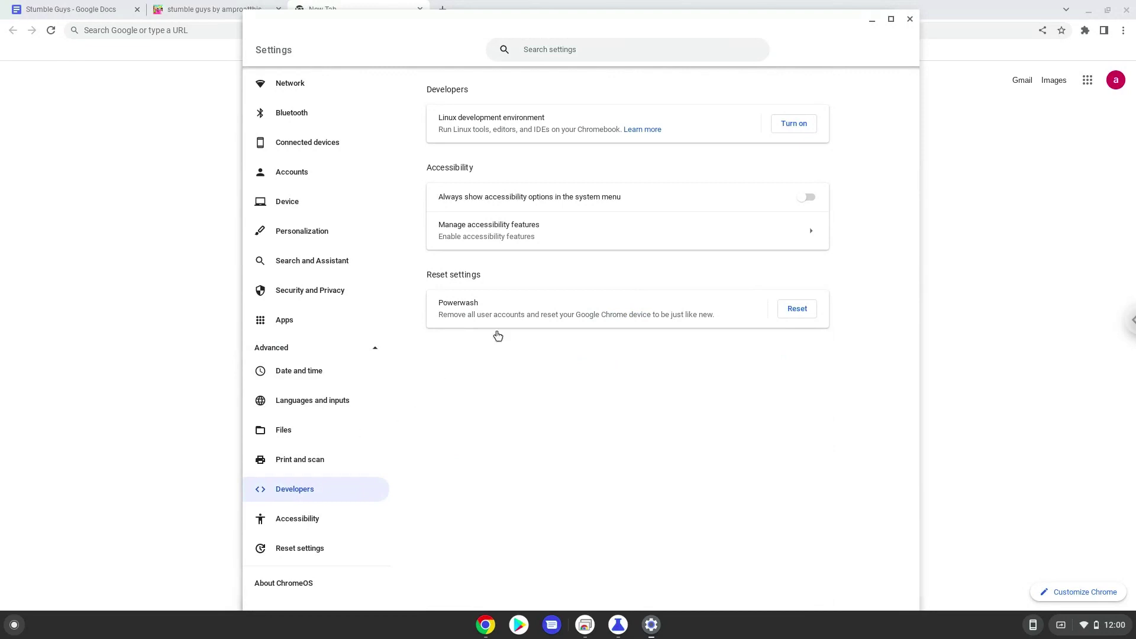
click(792, 126)
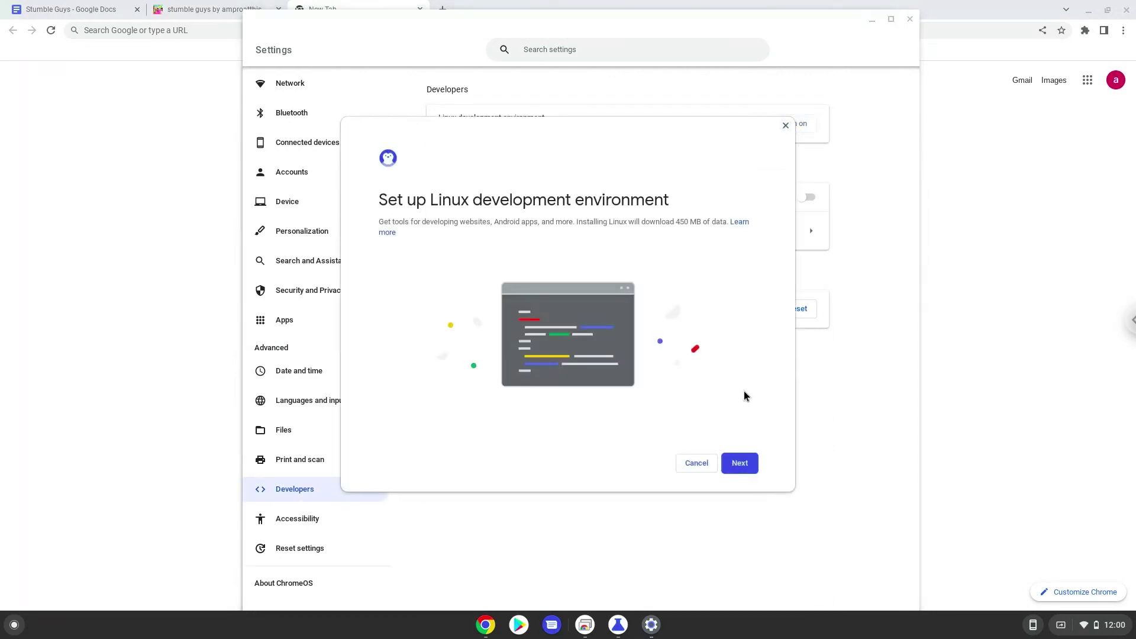
click(732, 472)
click(732, 472)
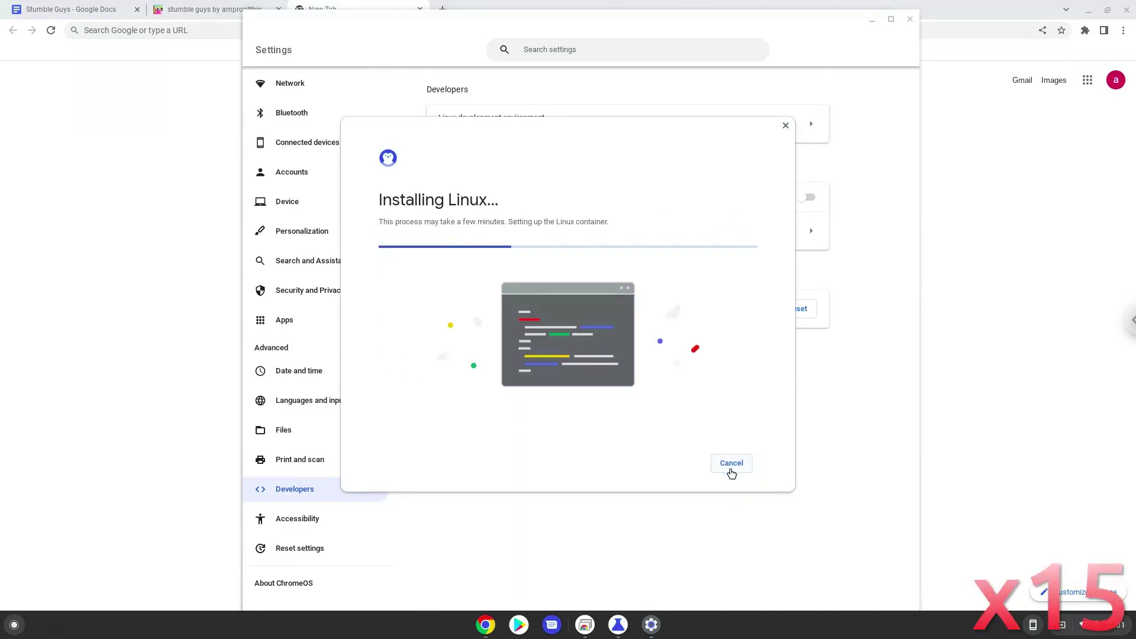
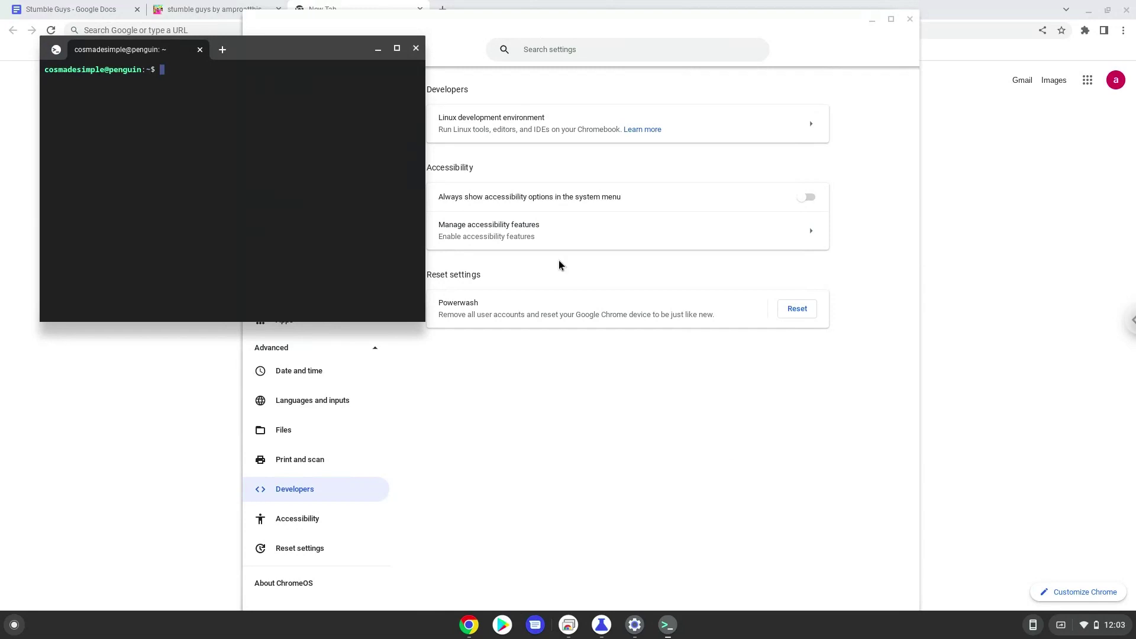
click(416, 49)
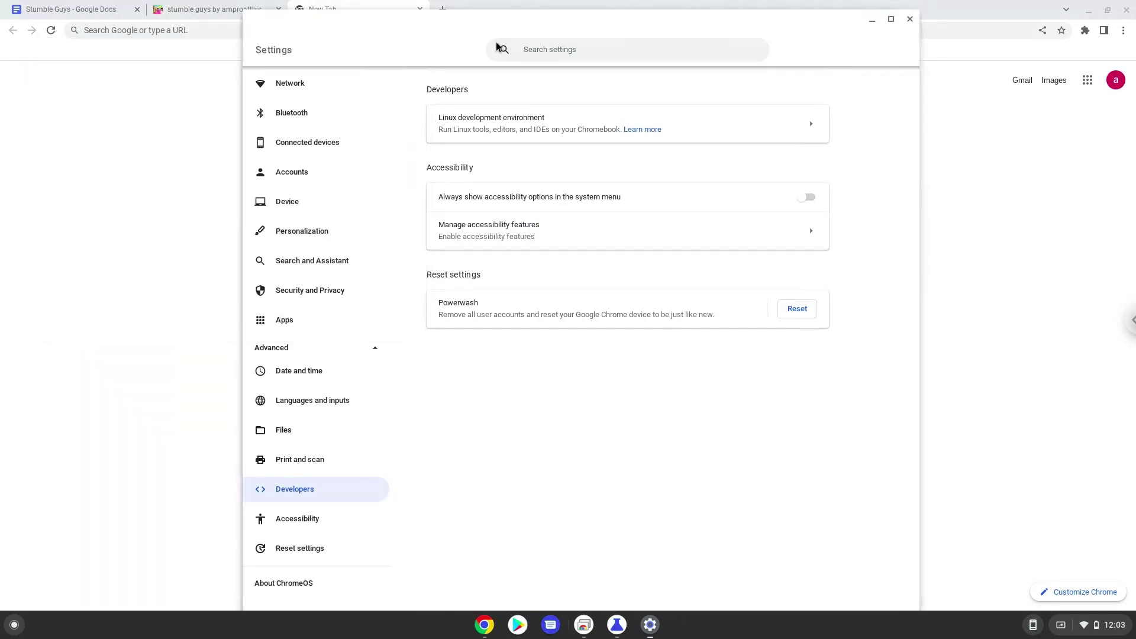
click(909, 20)
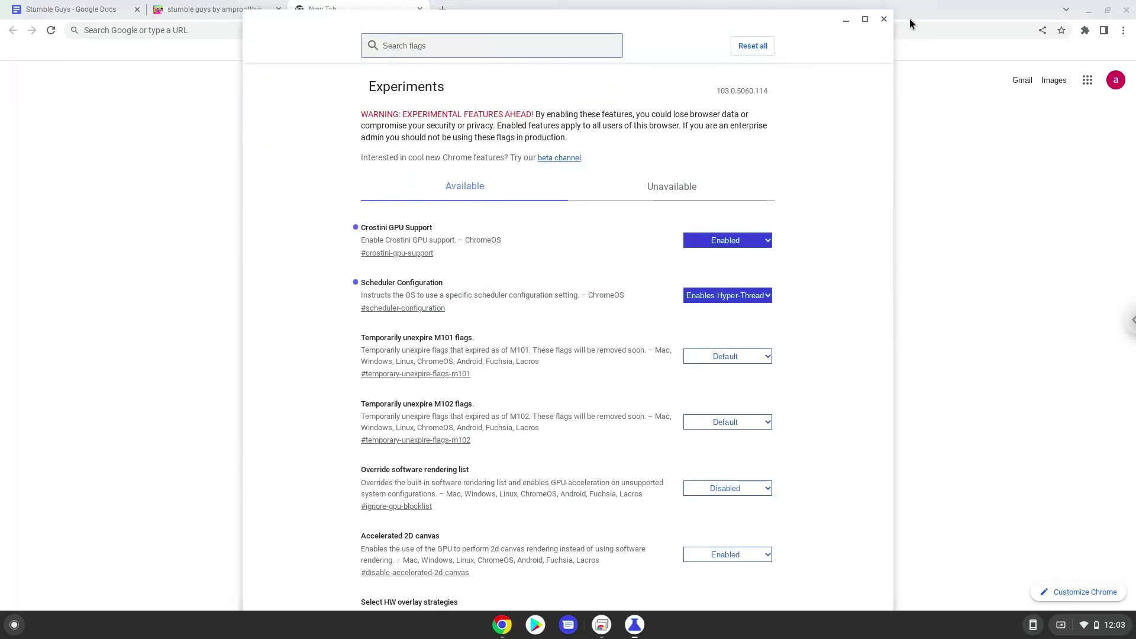
Step: Download Stumble Guys.rar from the stumble guys itch.io page and show the file in its folder
click(208, 9)
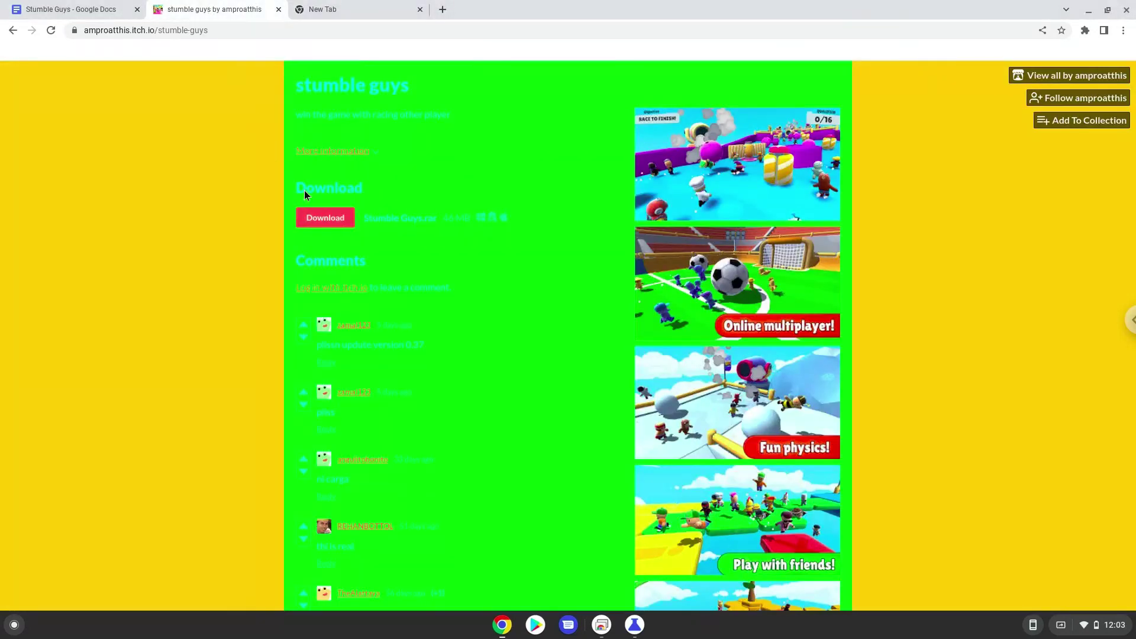
click(317, 223)
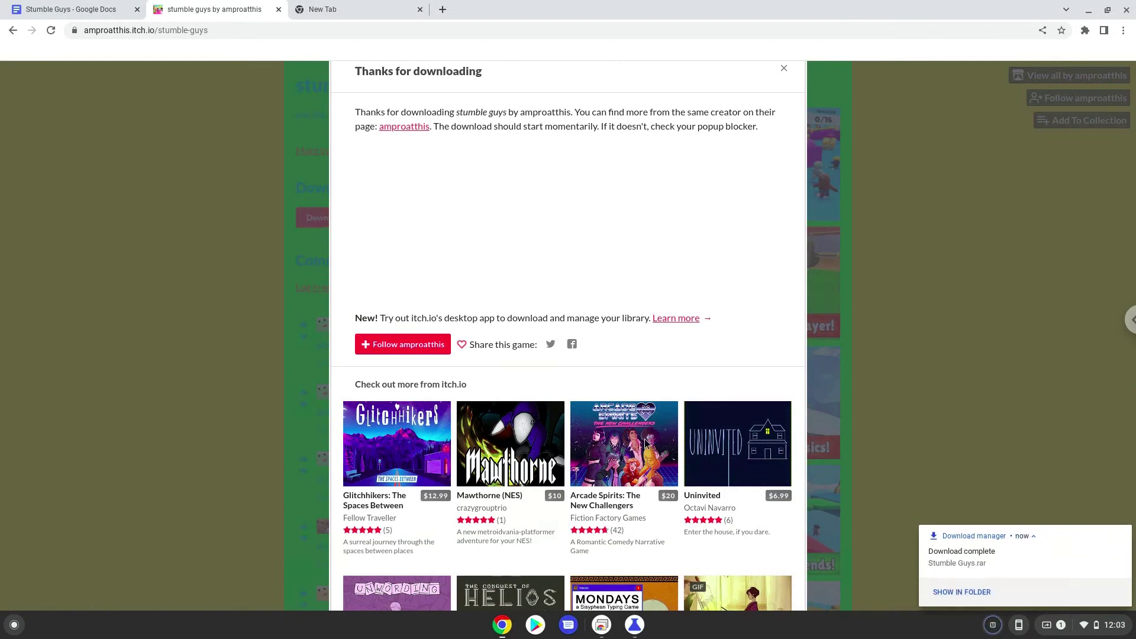
click(950, 594)
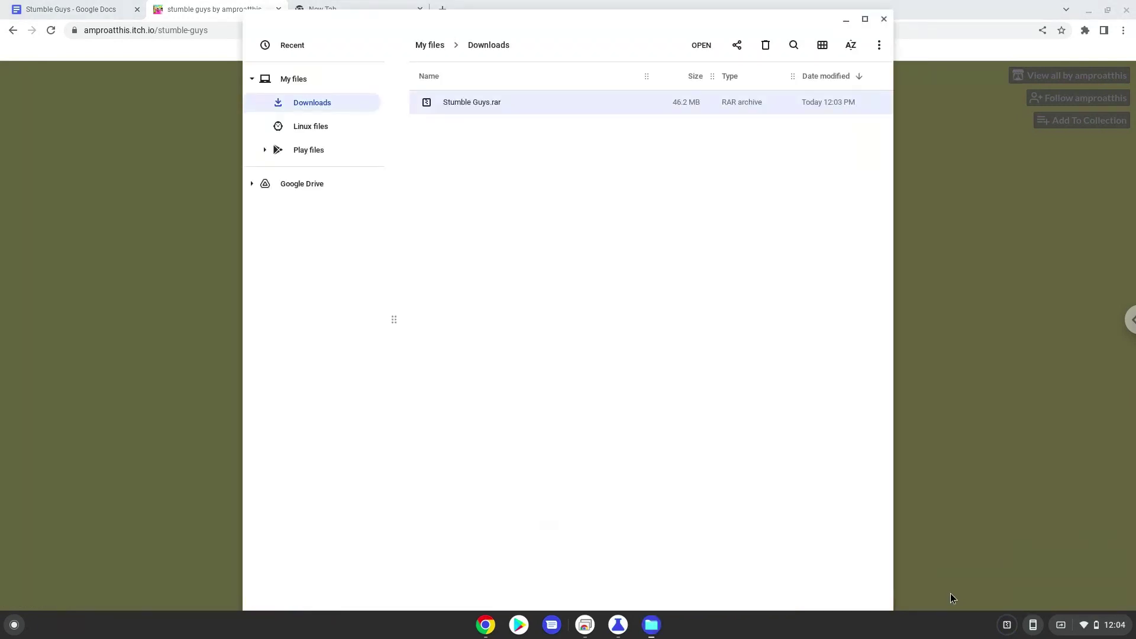
Step: Move Stumble Guys.rar from Downloads to Linux files and close the file manager
right_click(452, 102)
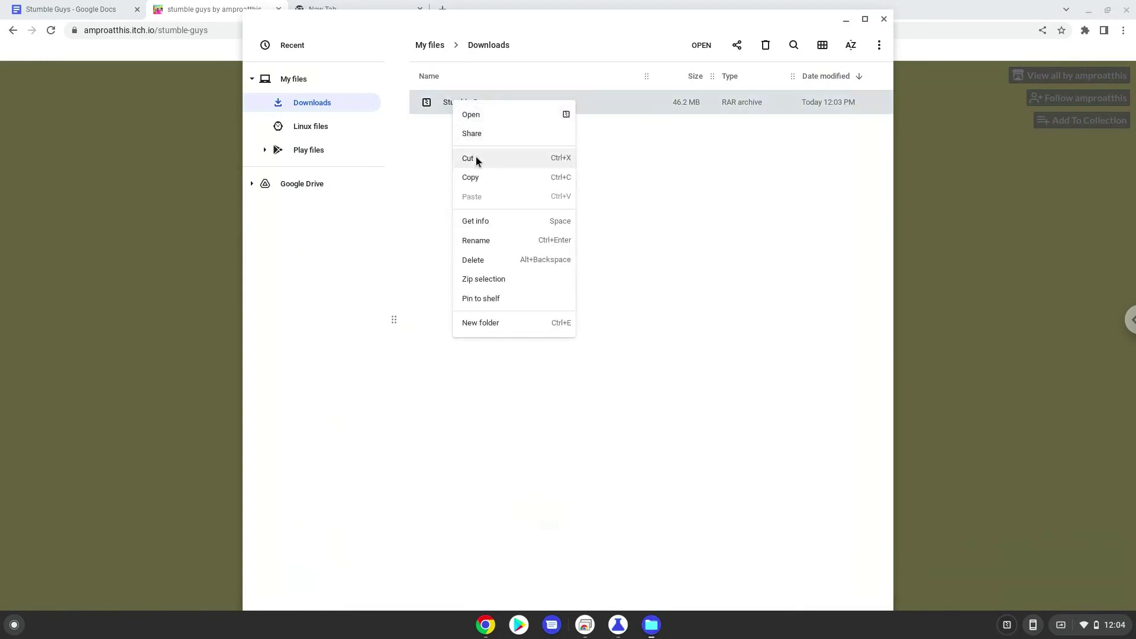
click(475, 157)
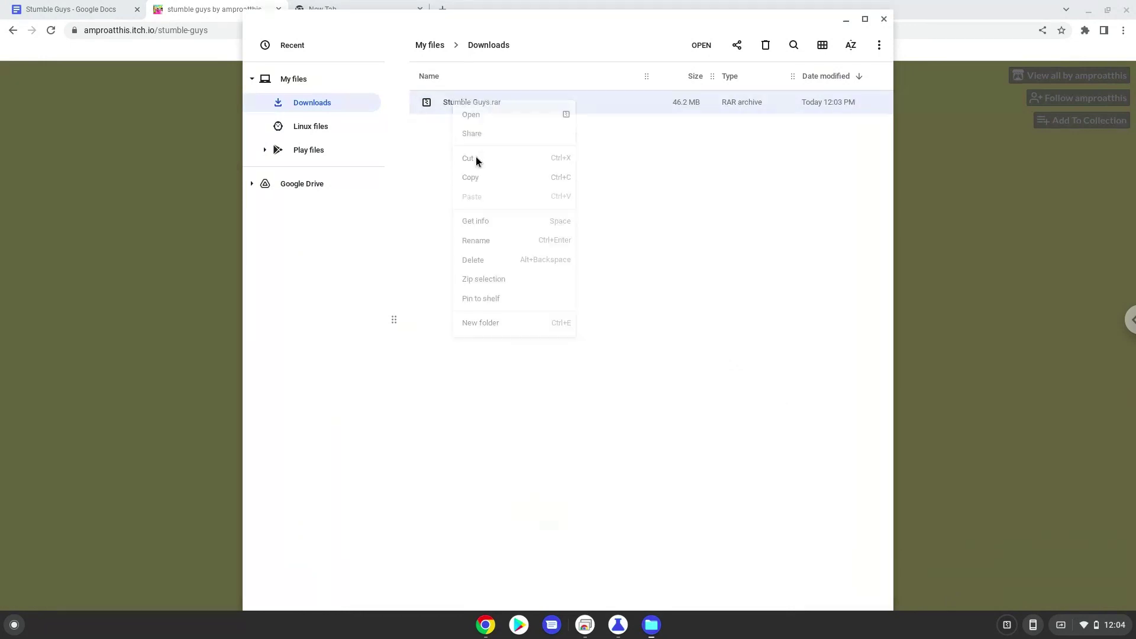
click(311, 126)
right_click(495, 197)
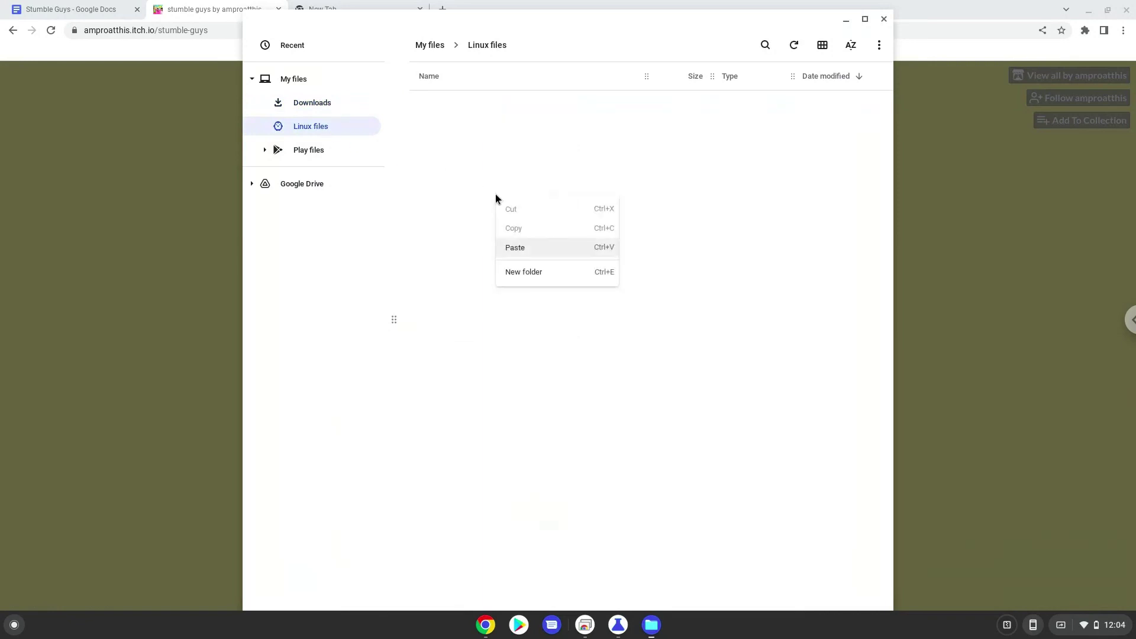
click(524, 247)
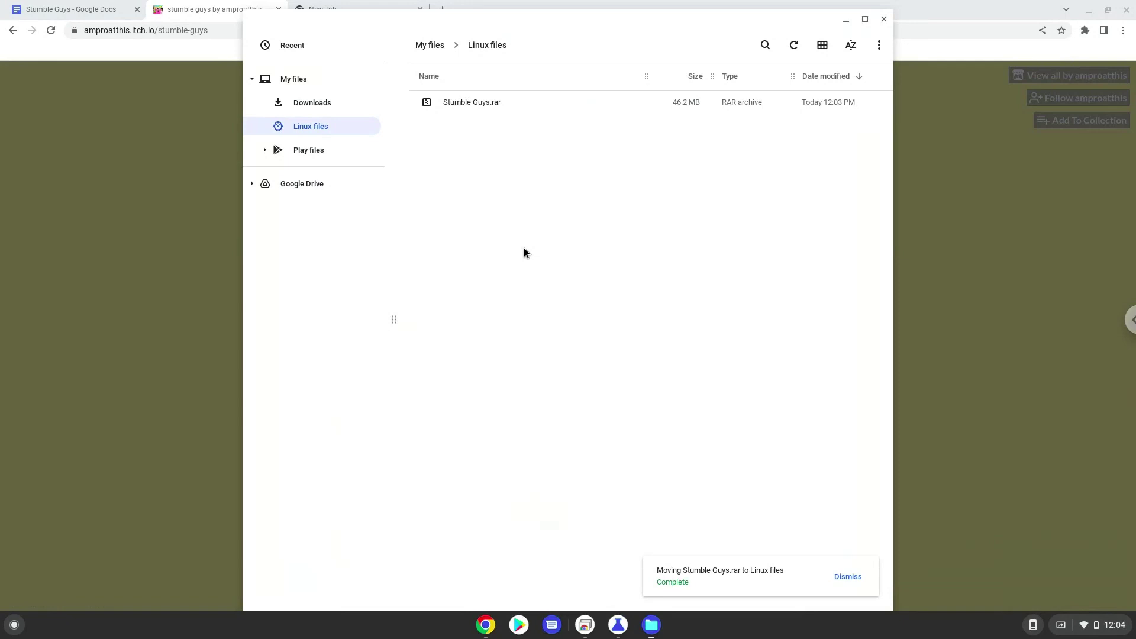
click(884, 20)
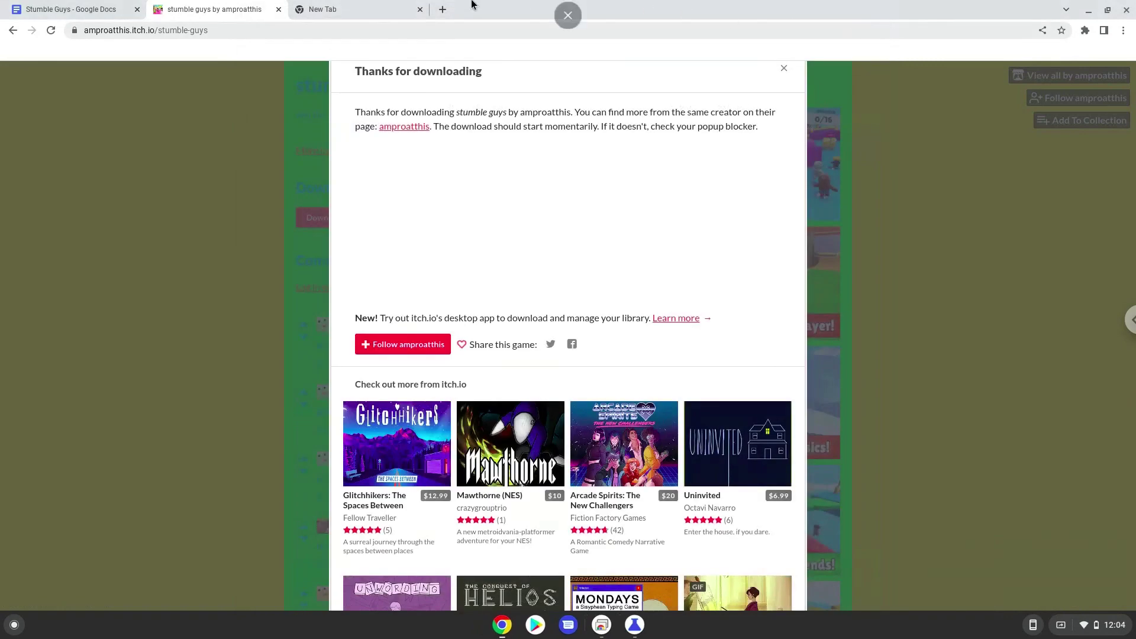
Step: Copy the command "sudo dpkg --add-architecture i386" from the Stumble Guys document
click(58, 7)
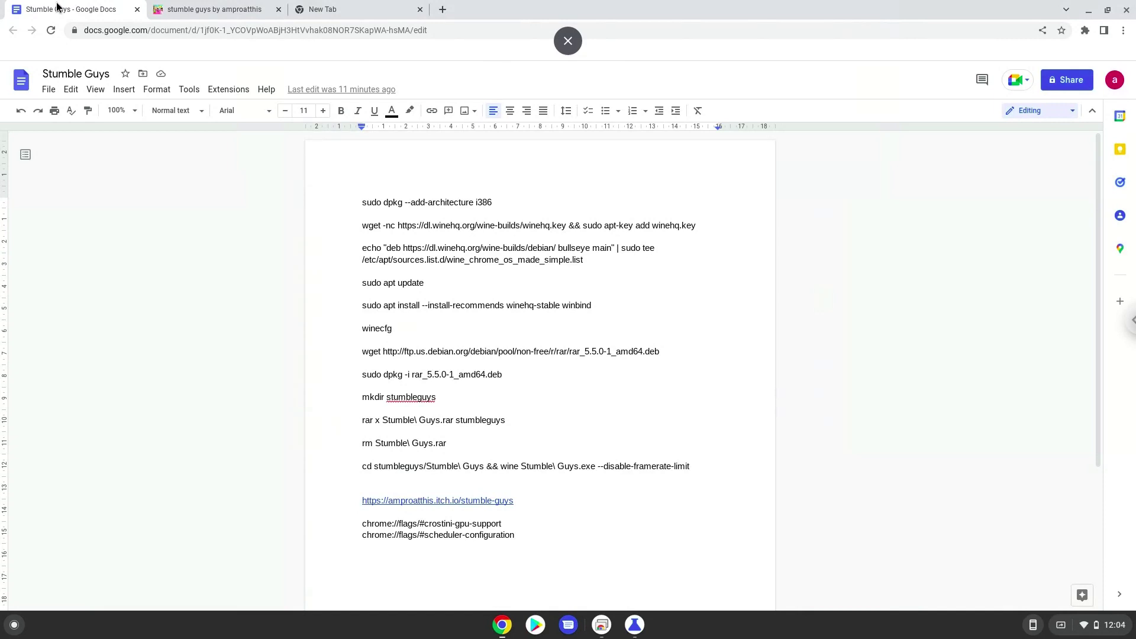
triple_click(380, 202)
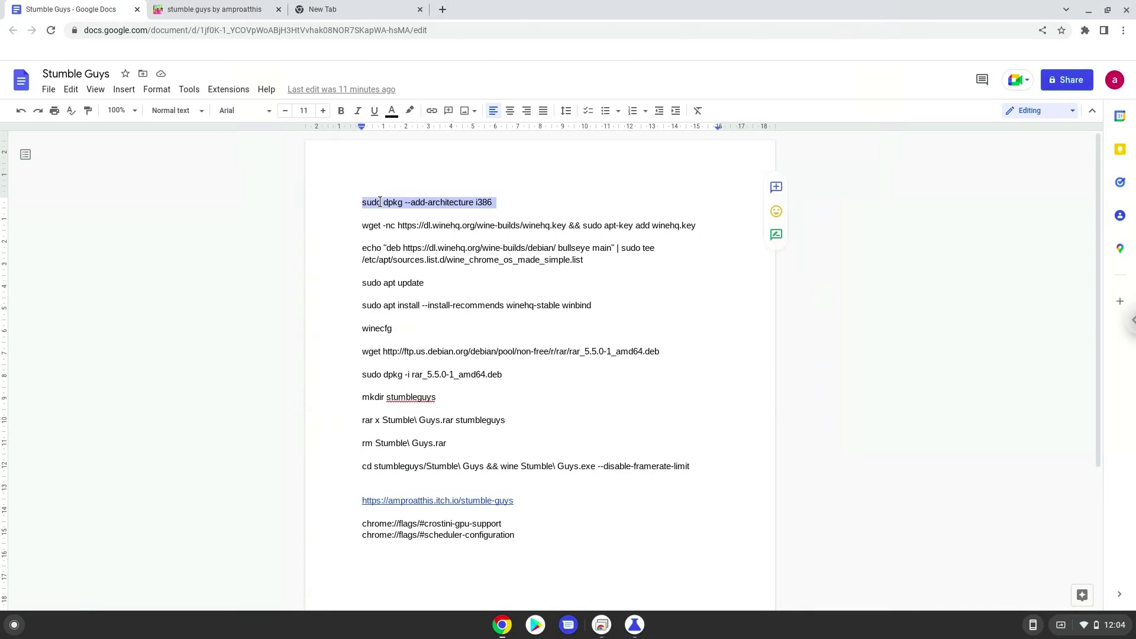
right_click(380, 202)
click(408, 236)
Step: Open Terminal, start a maximized penguin session, and run the copied "sudo dpkg --add-architecture i386" command
click(14, 626)
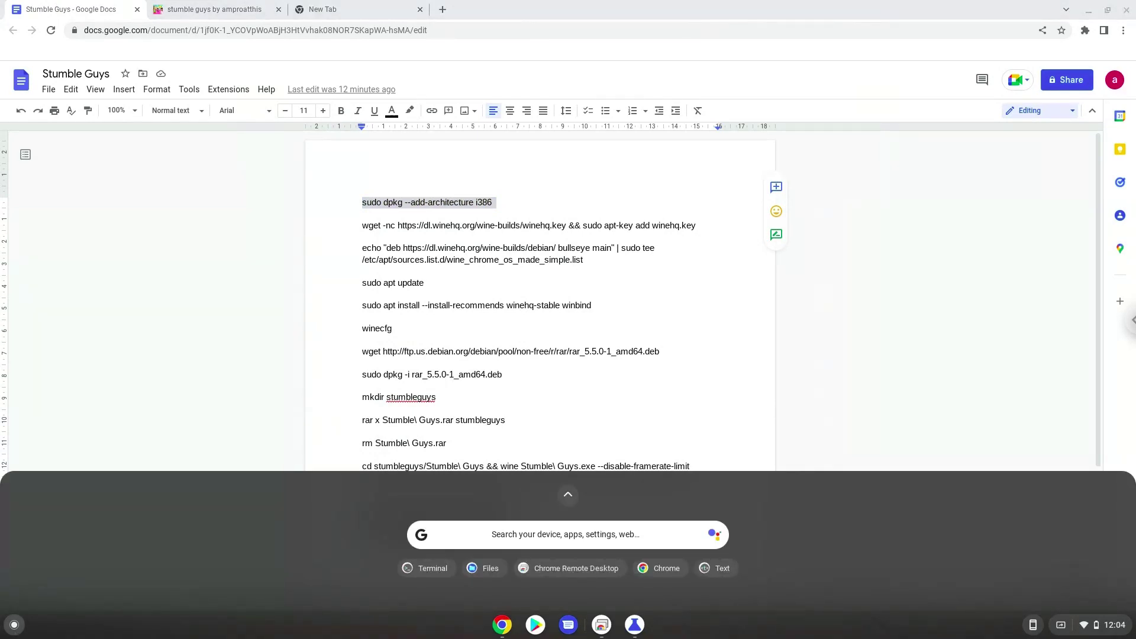
text(terminal)
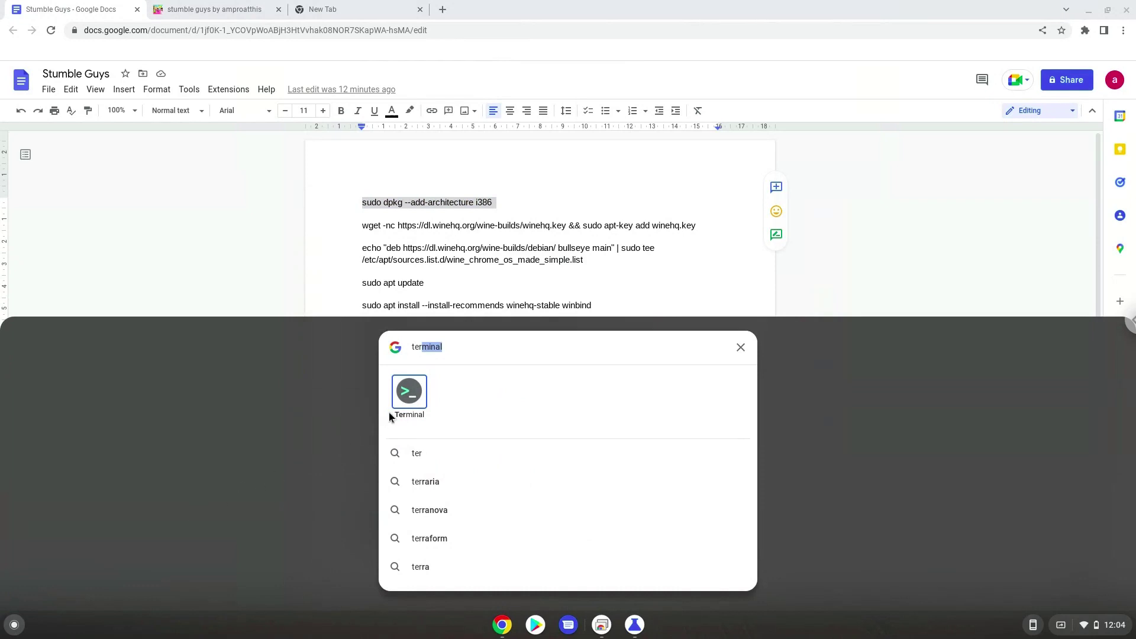
click(408, 392)
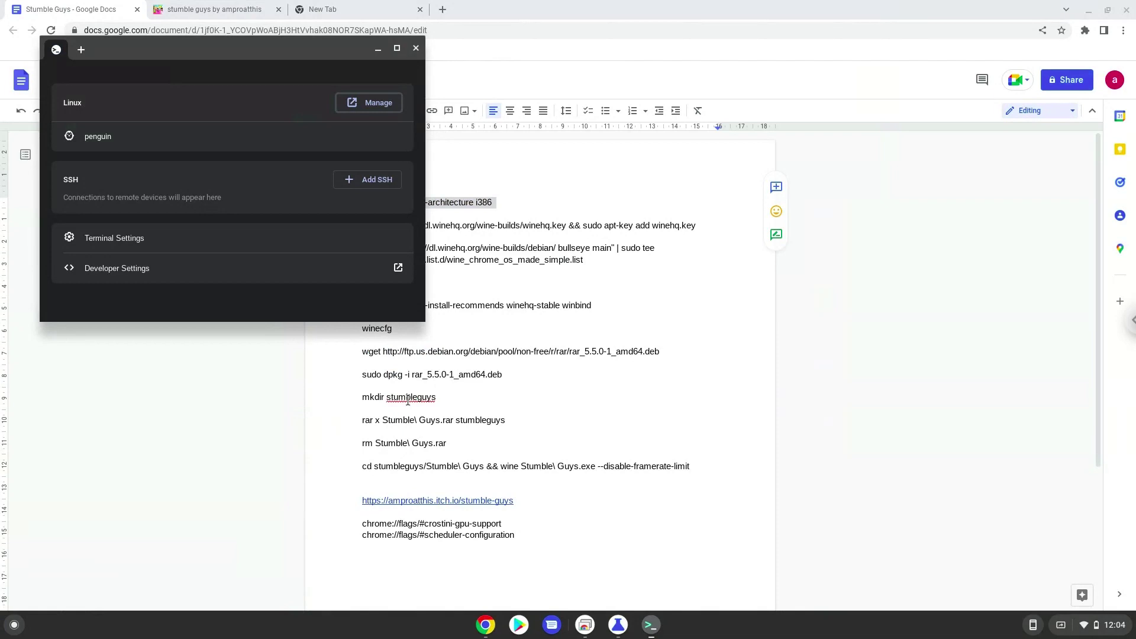
click(105, 140)
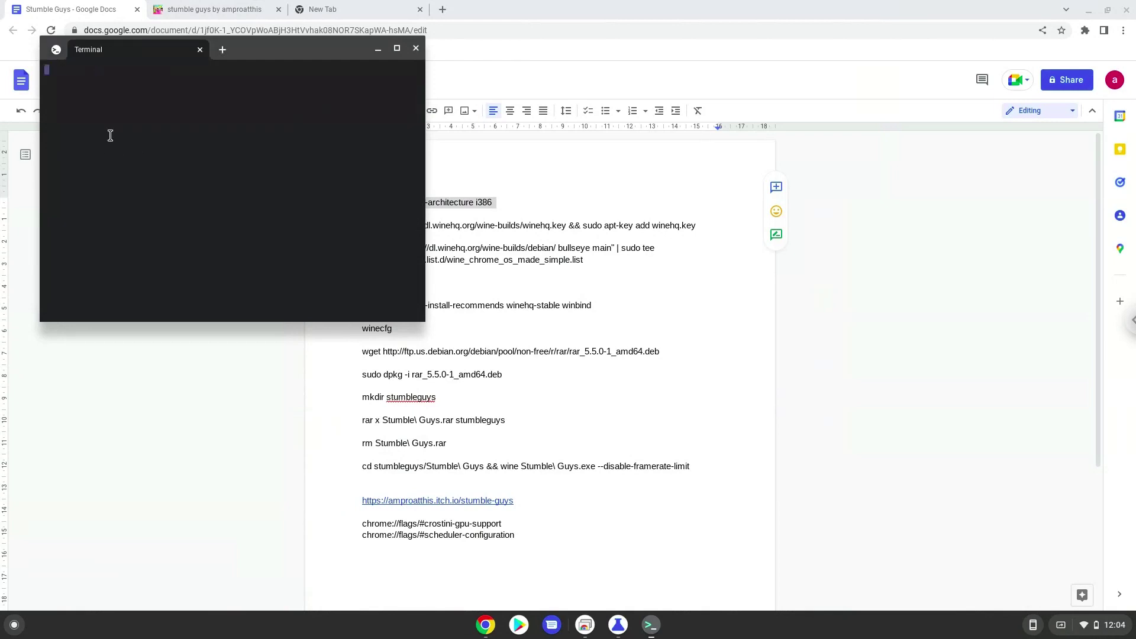
double_click(278, 52)
key(ctrl+shift+v)
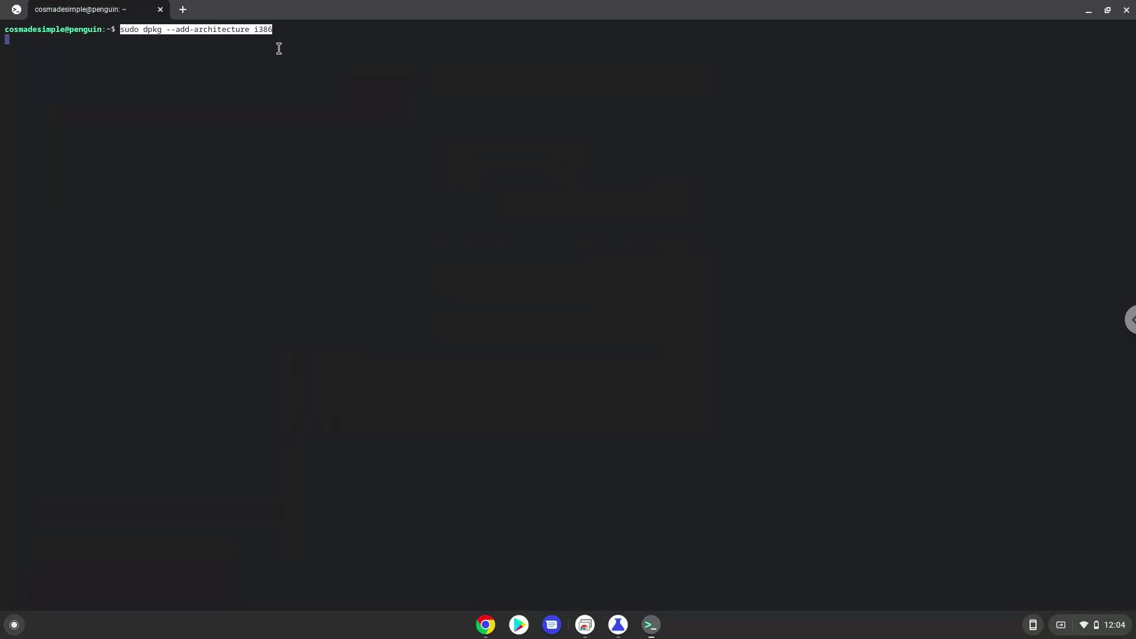
key(Return)
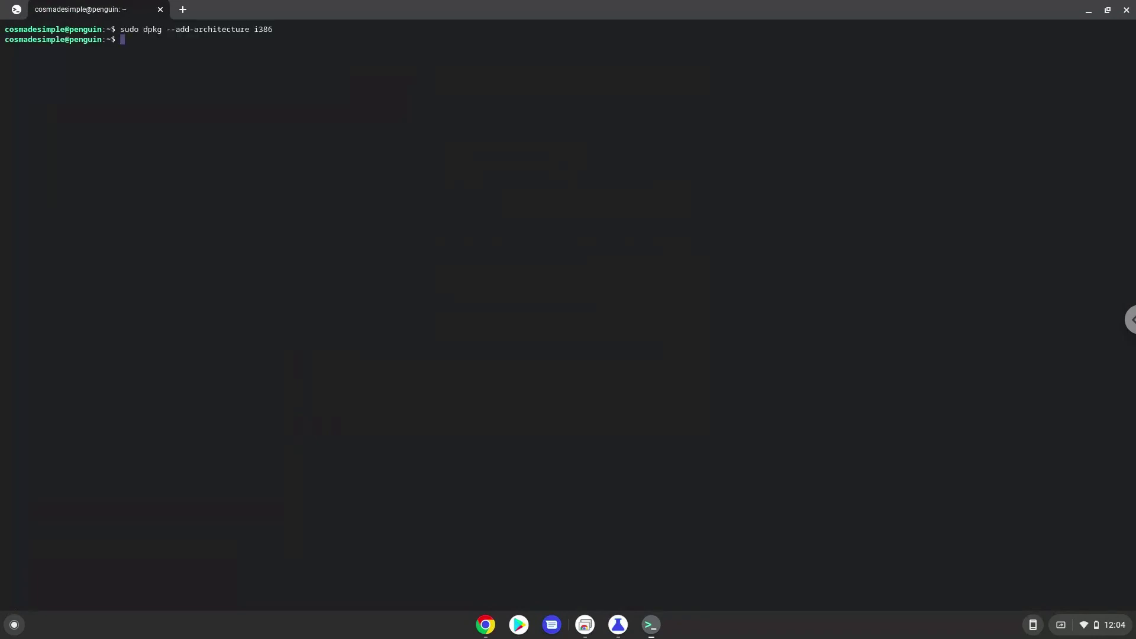
click(484, 625)
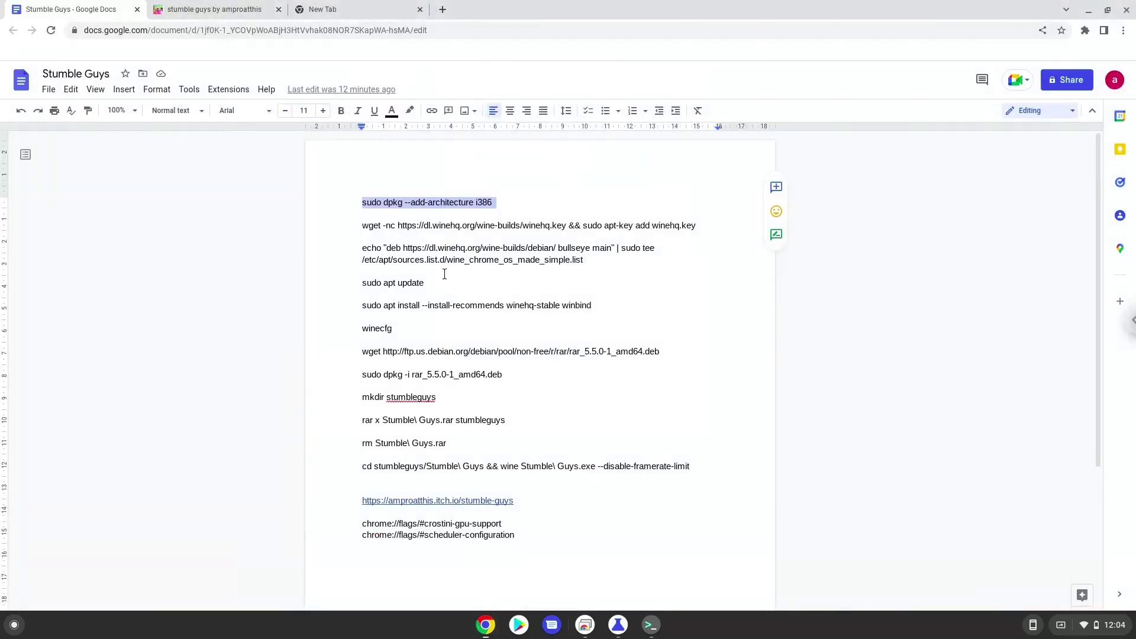
triple_click(436, 227)
right_click(436, 227)
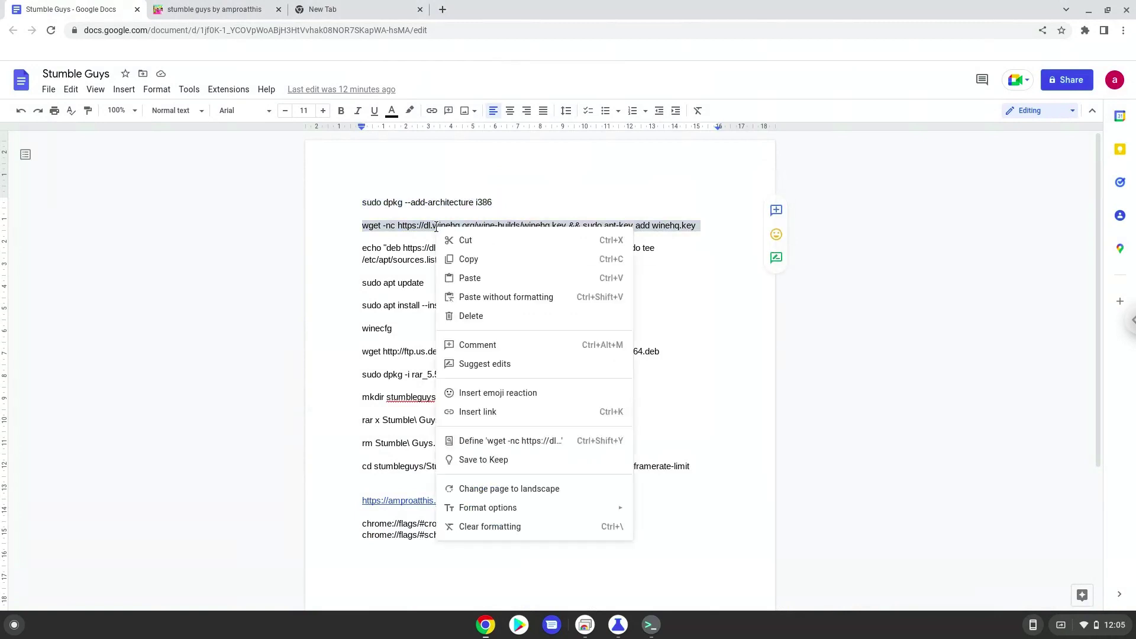
click(468, 260)
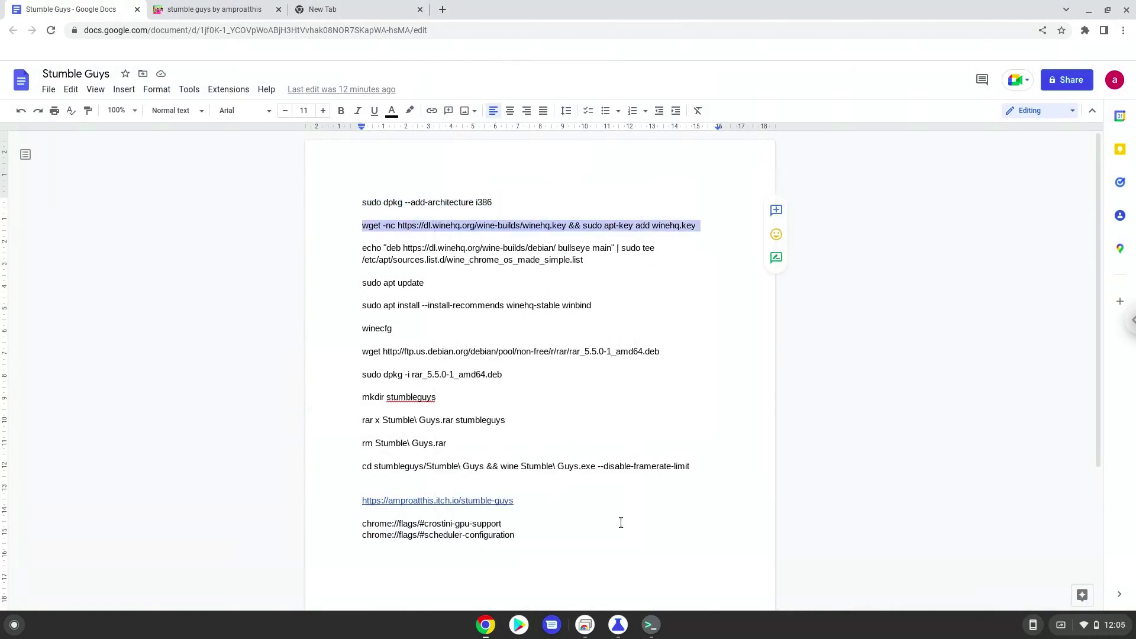
click(651, 626)
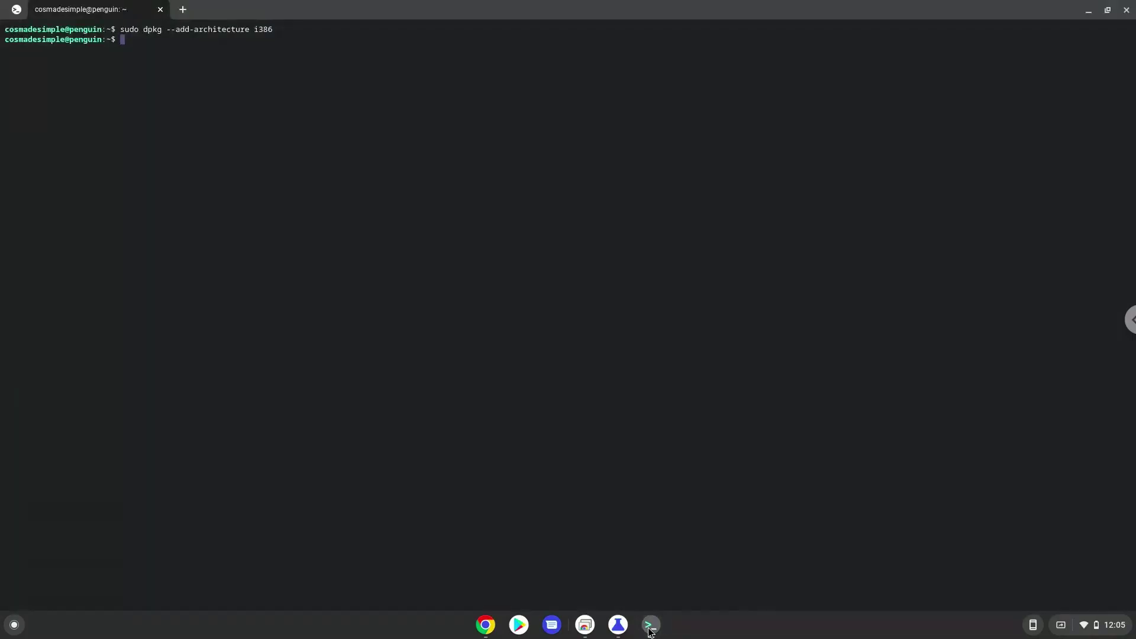
right_click(528, 350)
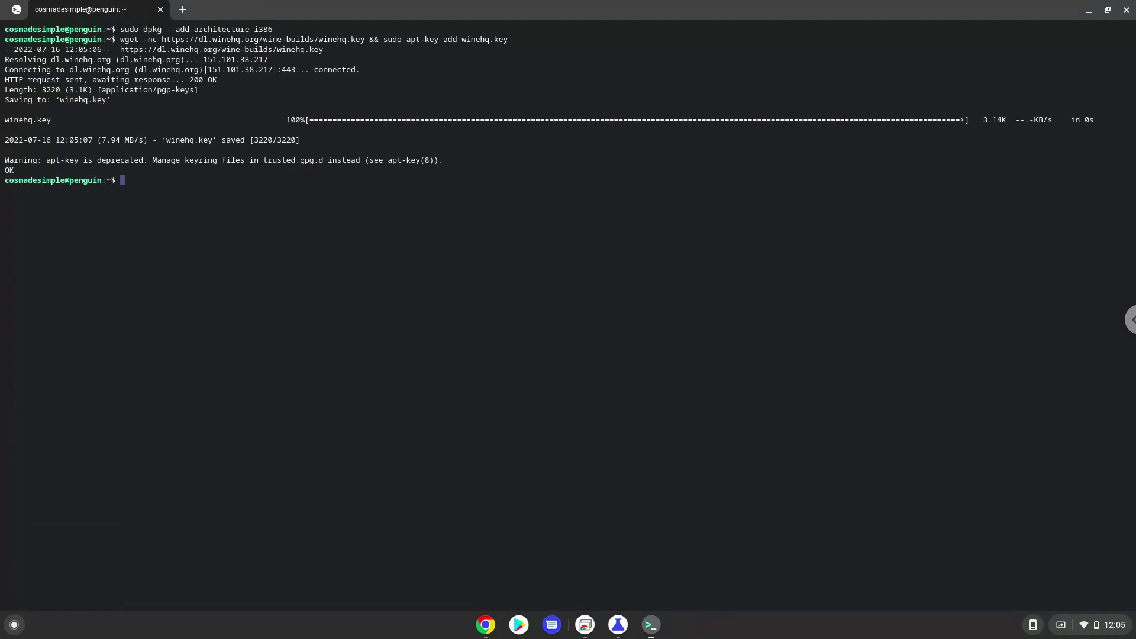
Step: Copy the document's echo command that adds the WineHQ bullseye repository to wine_chrome_os_made_simple.list and run it in the terminal
click(484, 622)
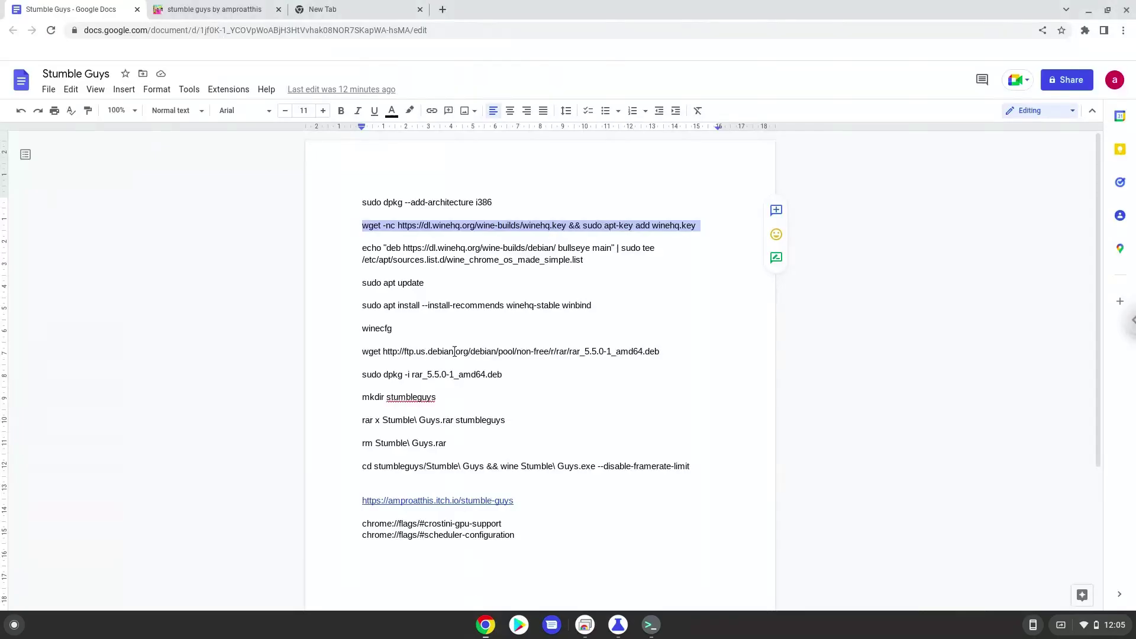
triple_click(457, 248)
right_click(457, 248)
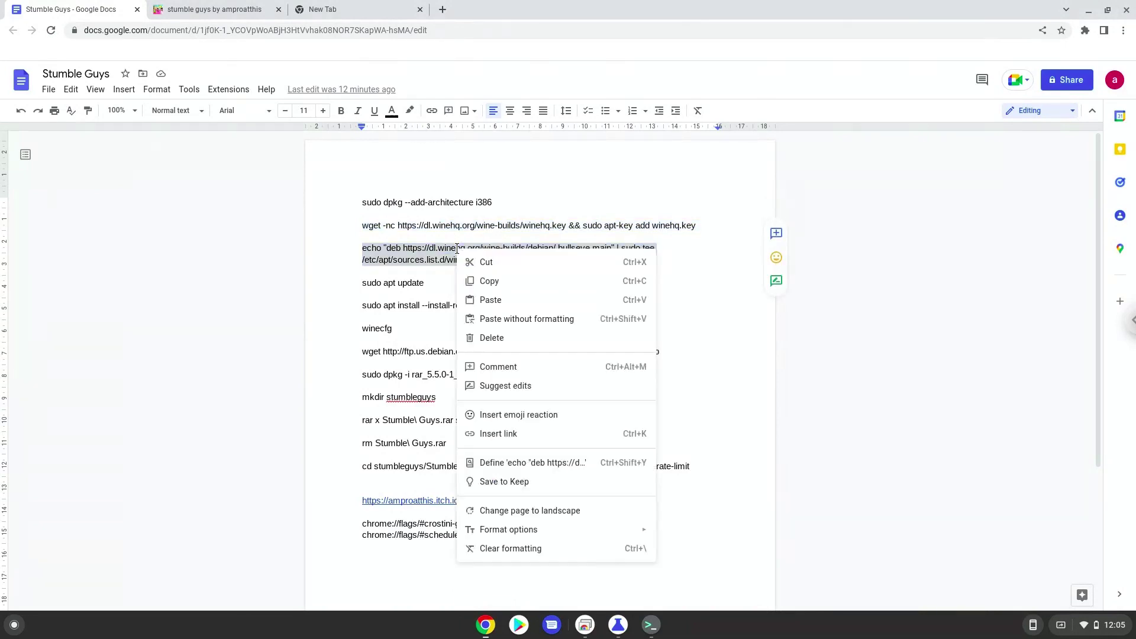
click(487, 281)
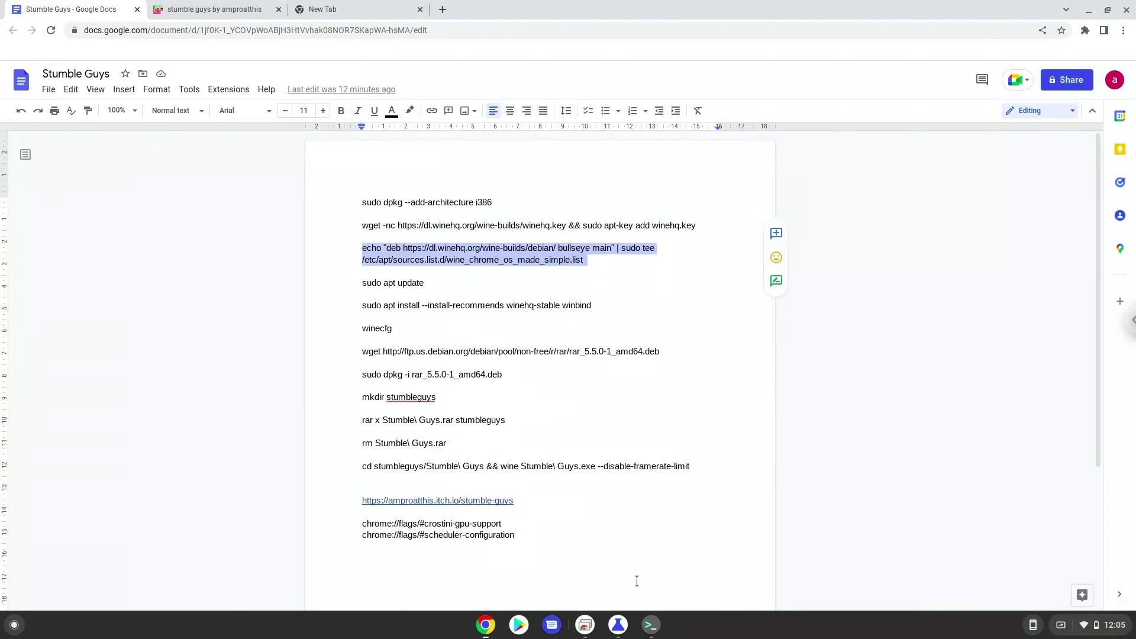
click(650, 625)
key(ctrl+shift+v)
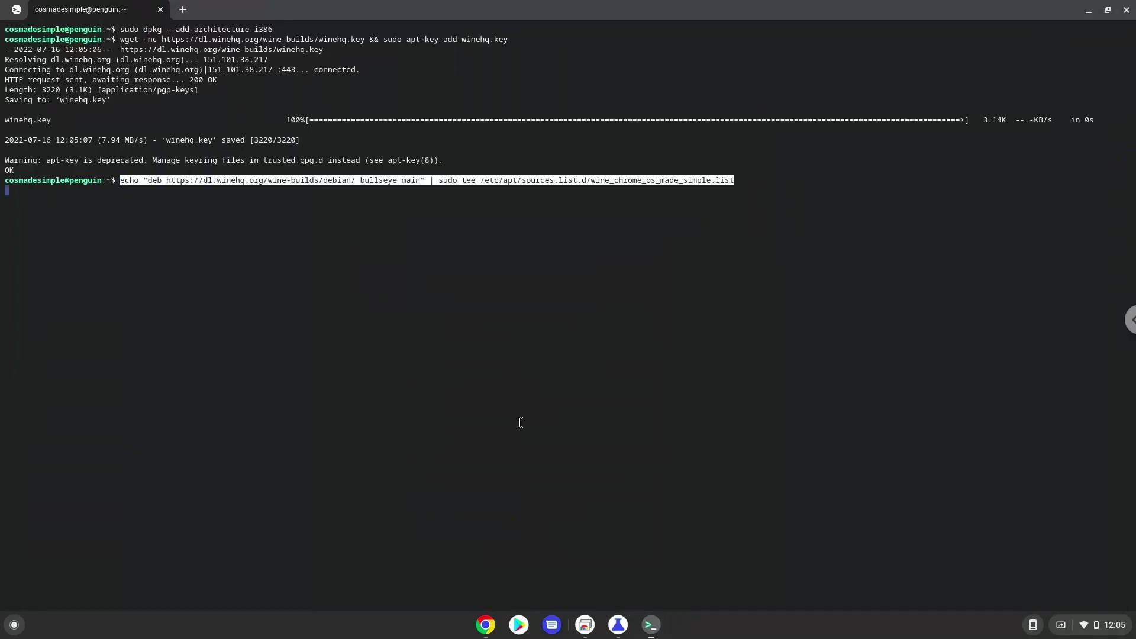
key(Return)
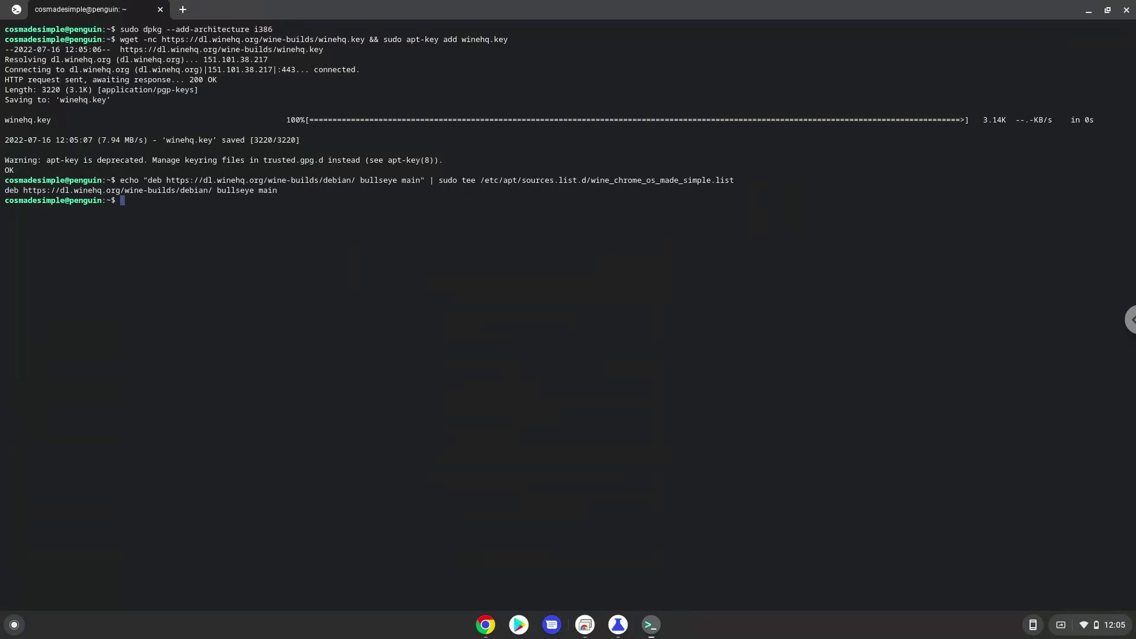
Step: Copy "sudo apt update" from the document and run it in the terminal to refresh the package lists
click(489, 625)
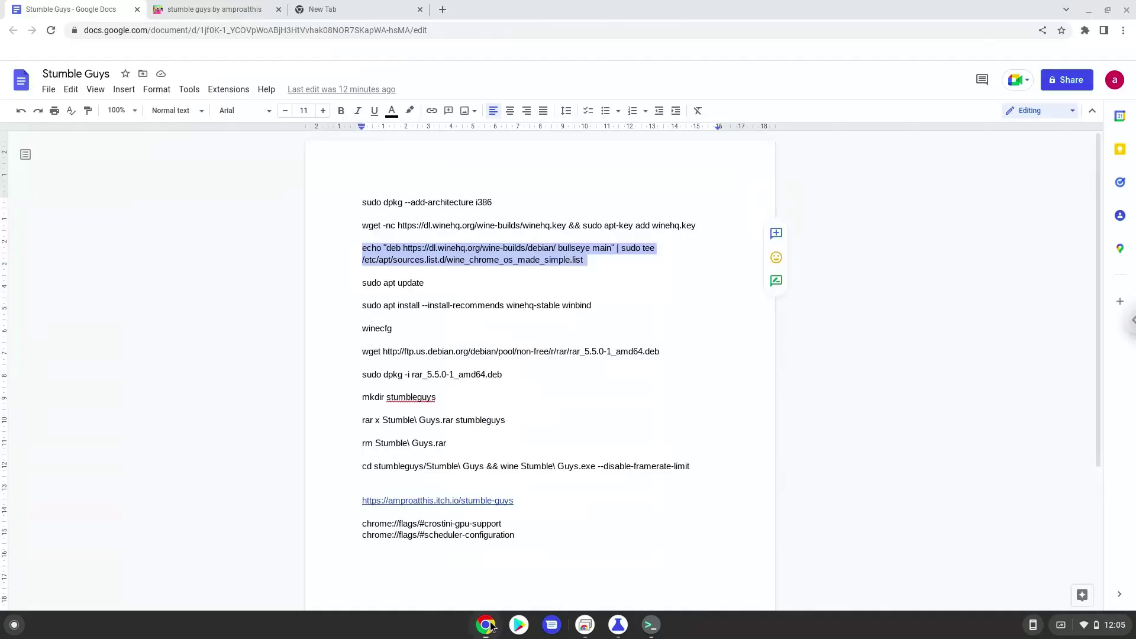
triple_click(372, 283)
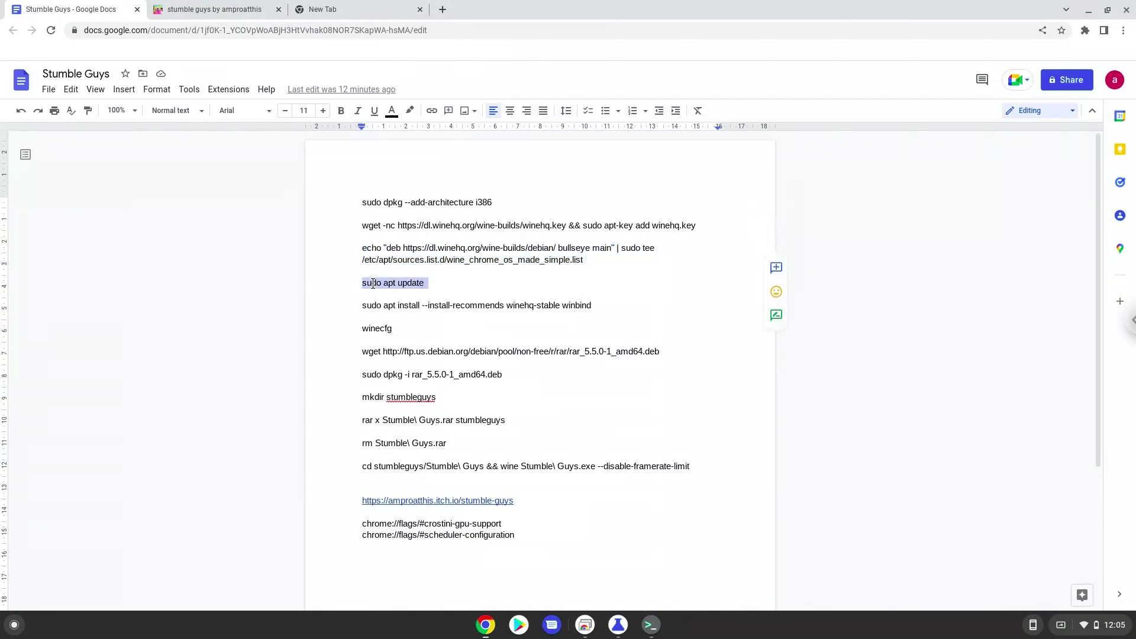
right_click(373, 283)
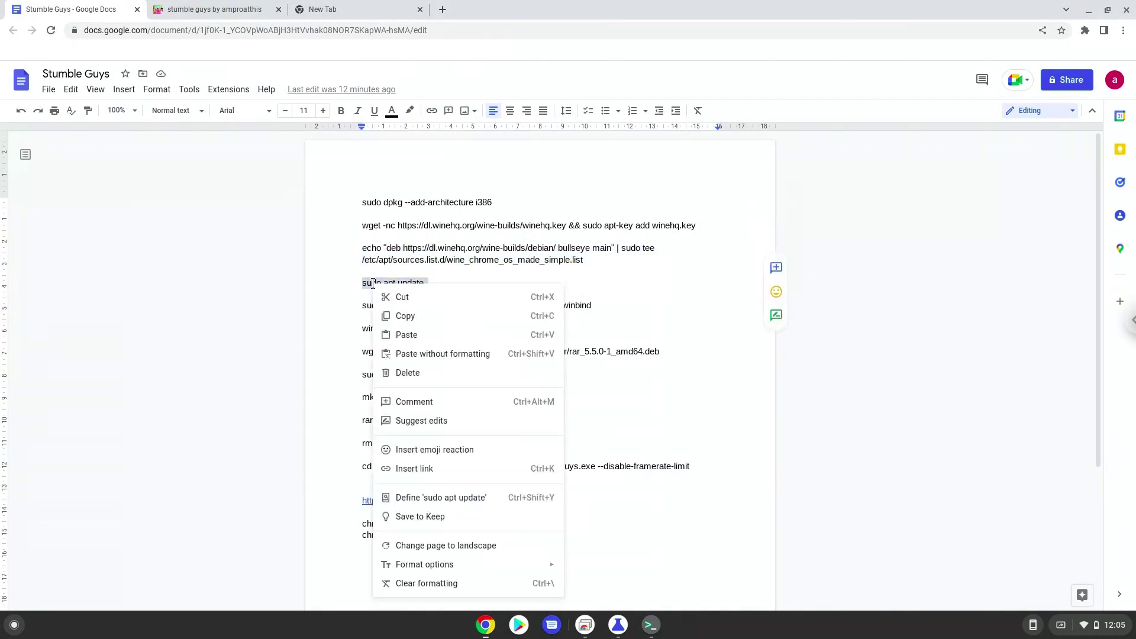
click(401, 319)
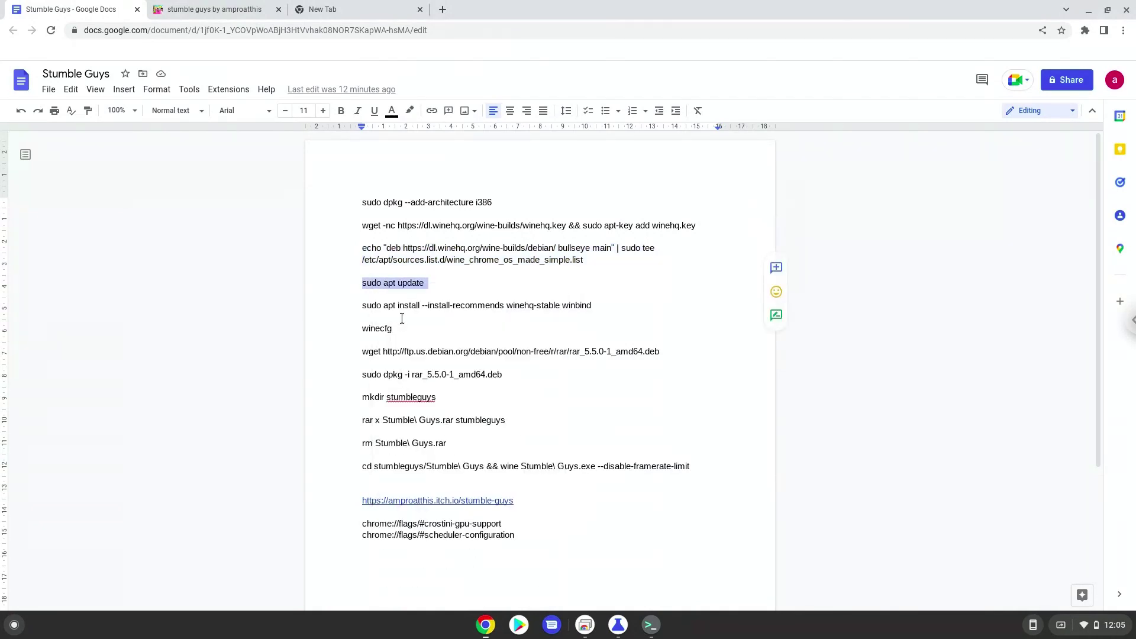
click(650, 624)
key(ctrl+shift+v)
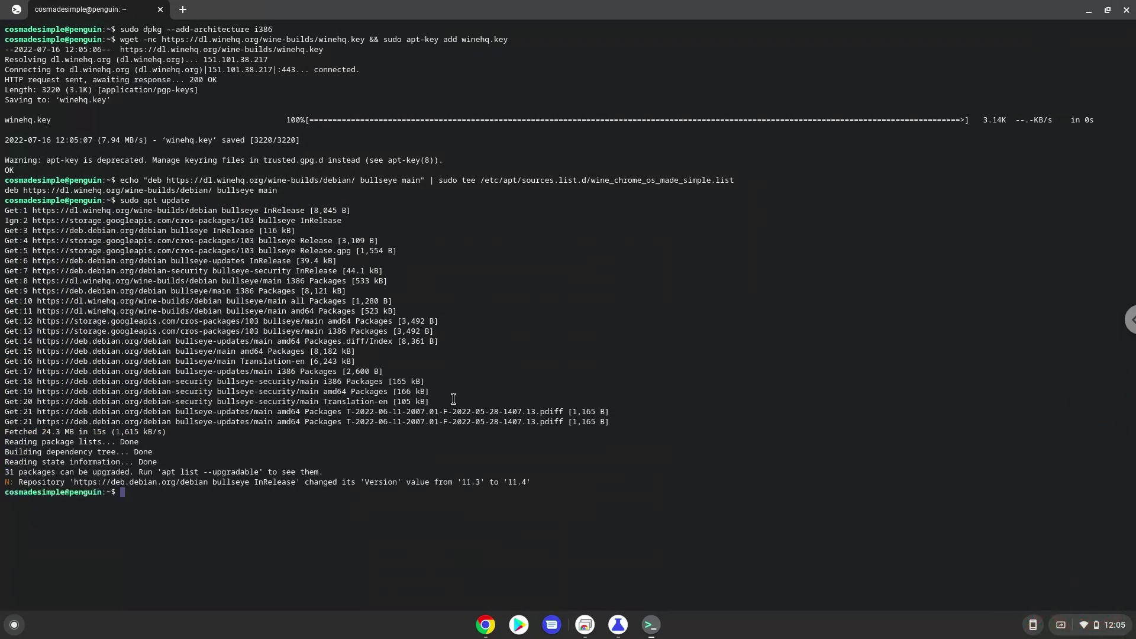
Step: Copy "sudo apt install --install-recommends winehq-stable winbind" from the document, run it in the terminal, and accept the installation
click(484, 625)
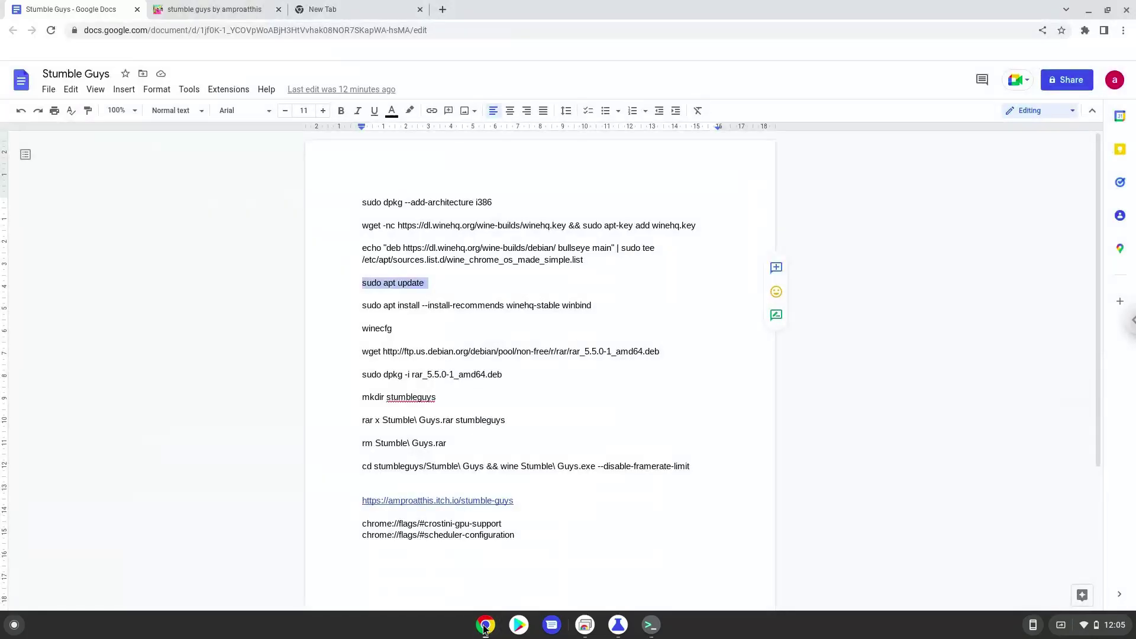
triple_click(457, 306)
right_click(457, 307)
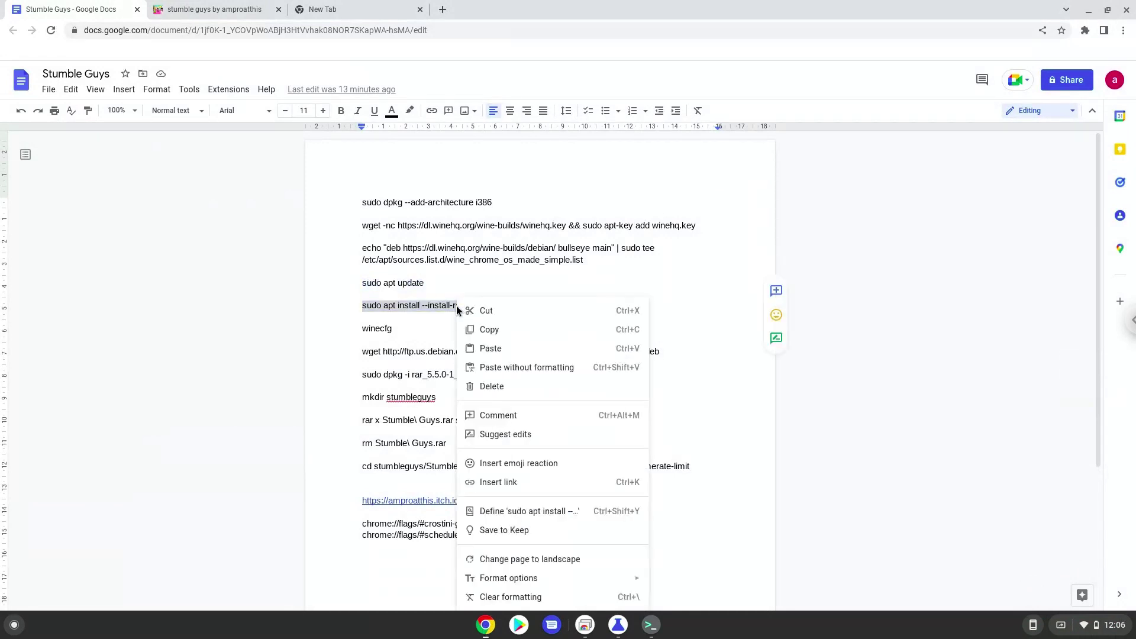
click(488, 330)
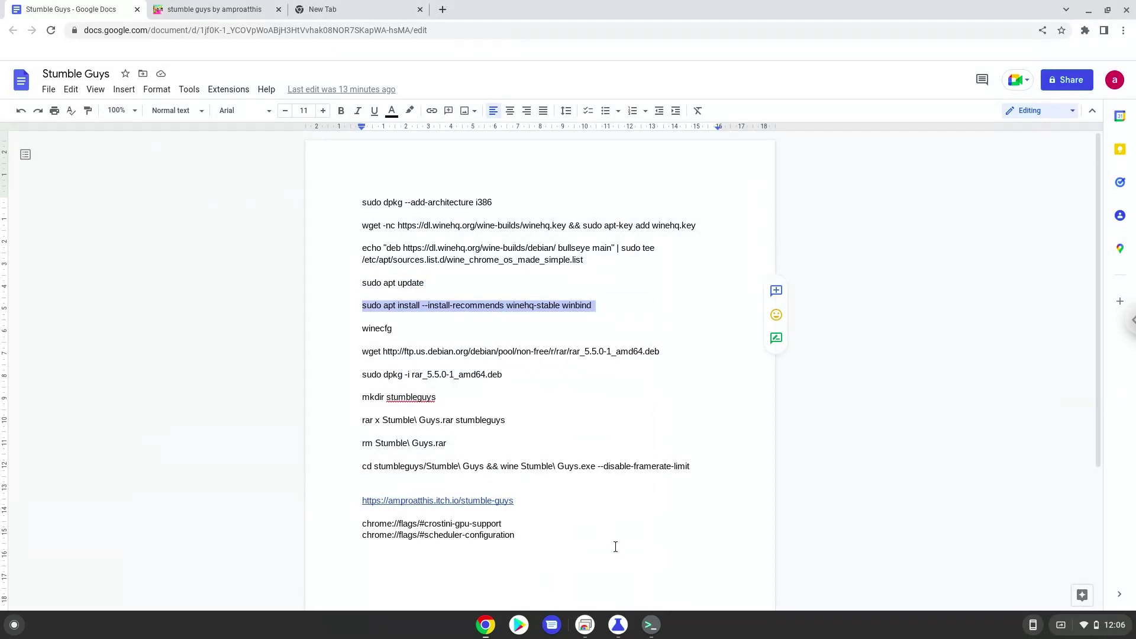
click(651, 625)
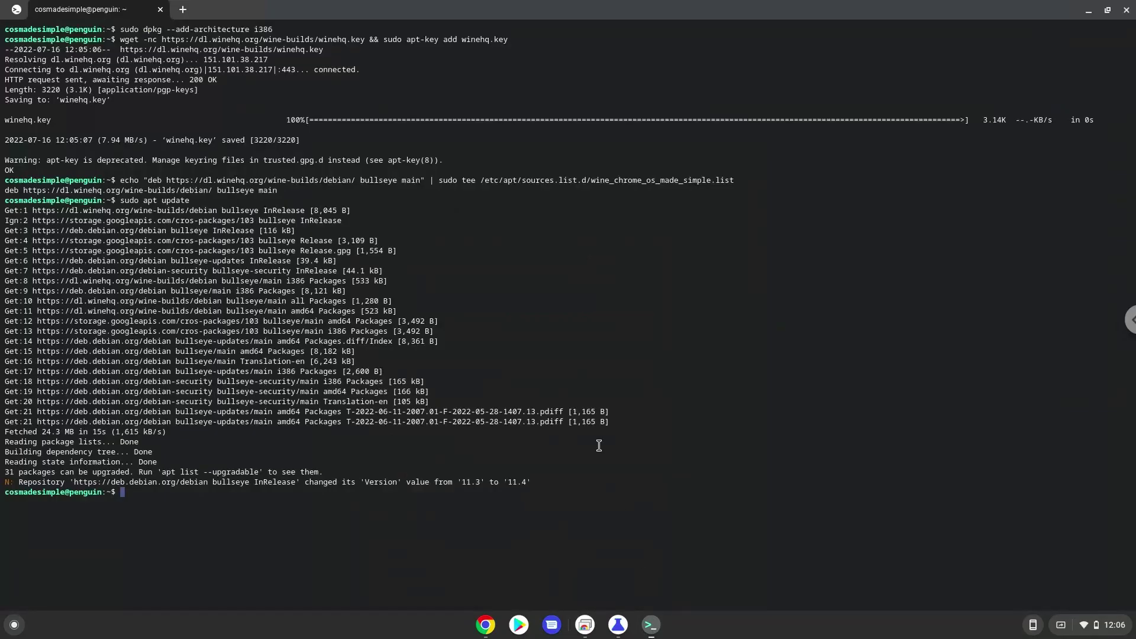
key(ctrl+shift+v)
key(Return)
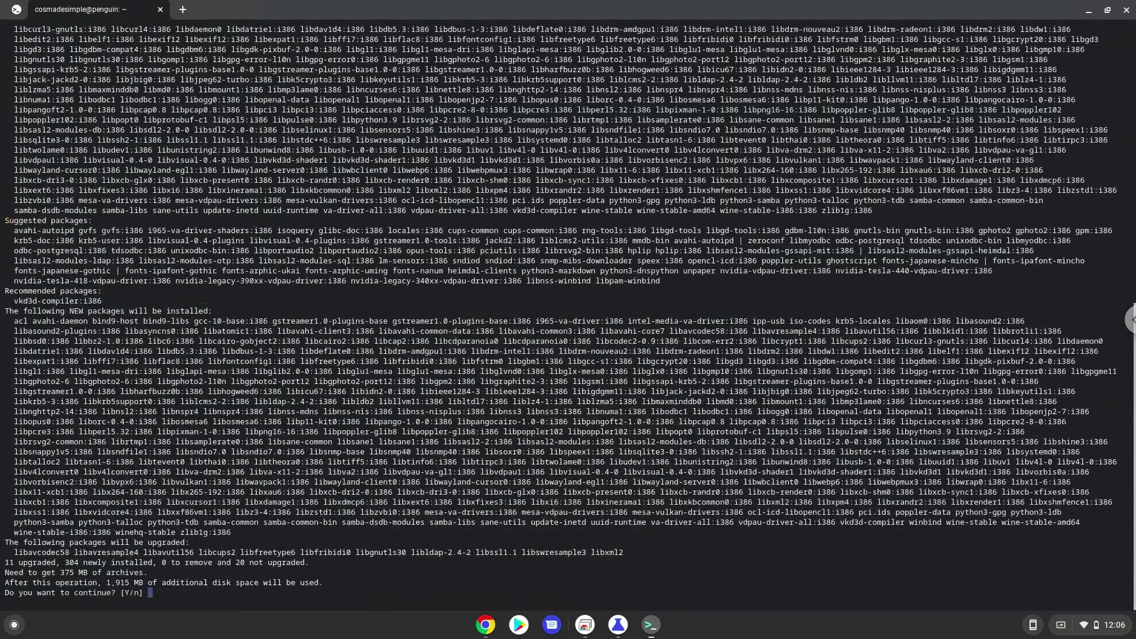
key(Return)
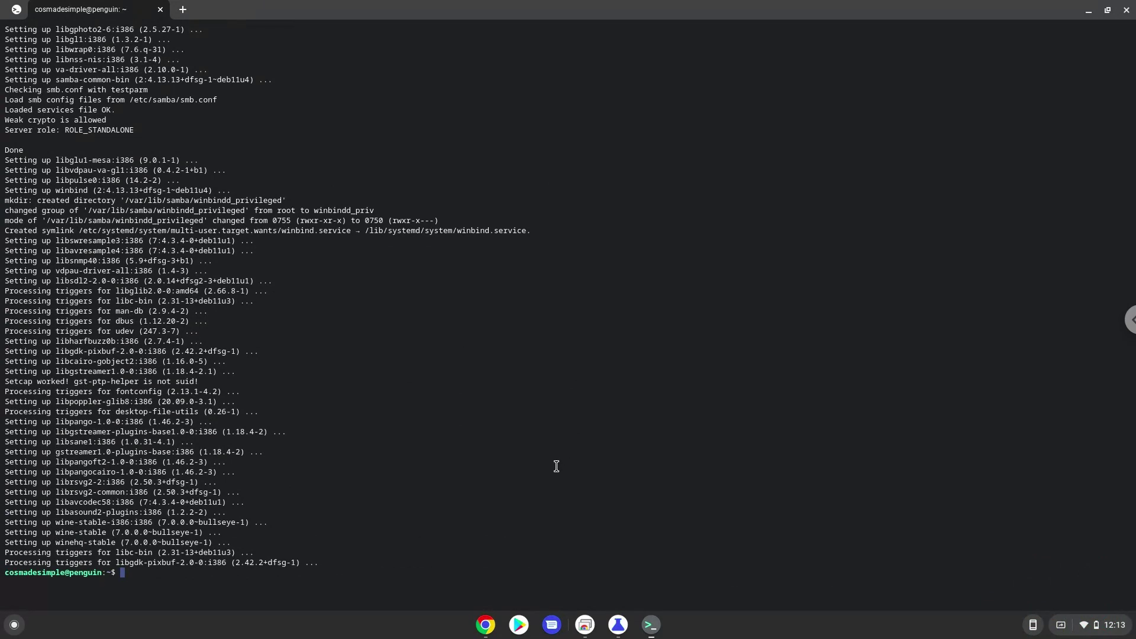
Step: Copy "winecfg" from the document and run it in the terminal to create the Wine configuration
click(481, 633)
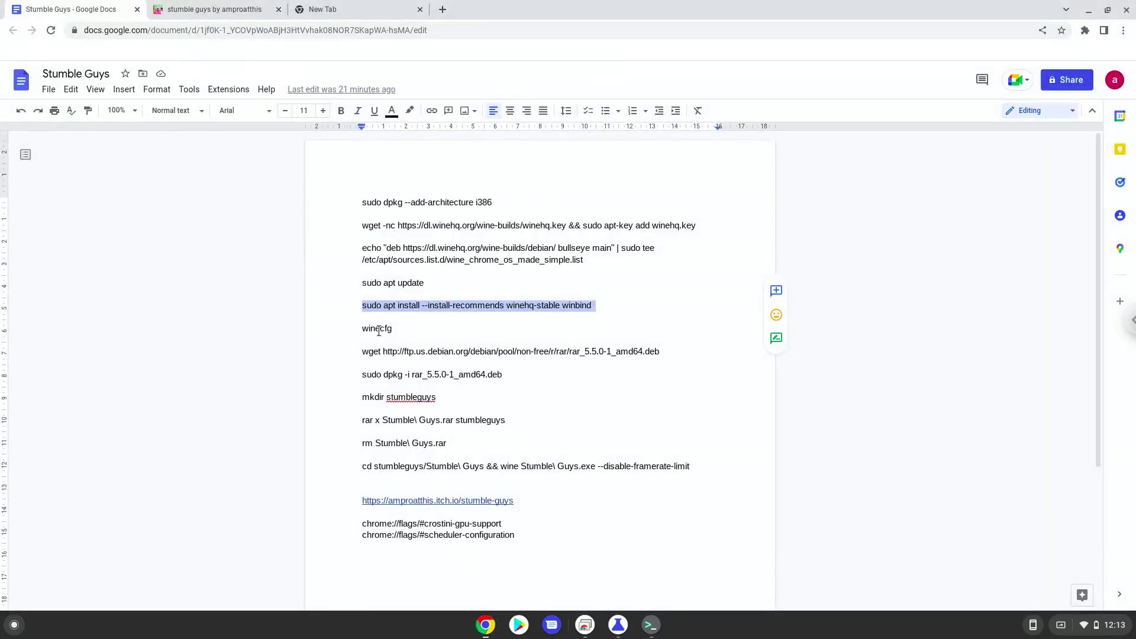
triple_click(379, 331)
right_click(378, 335)
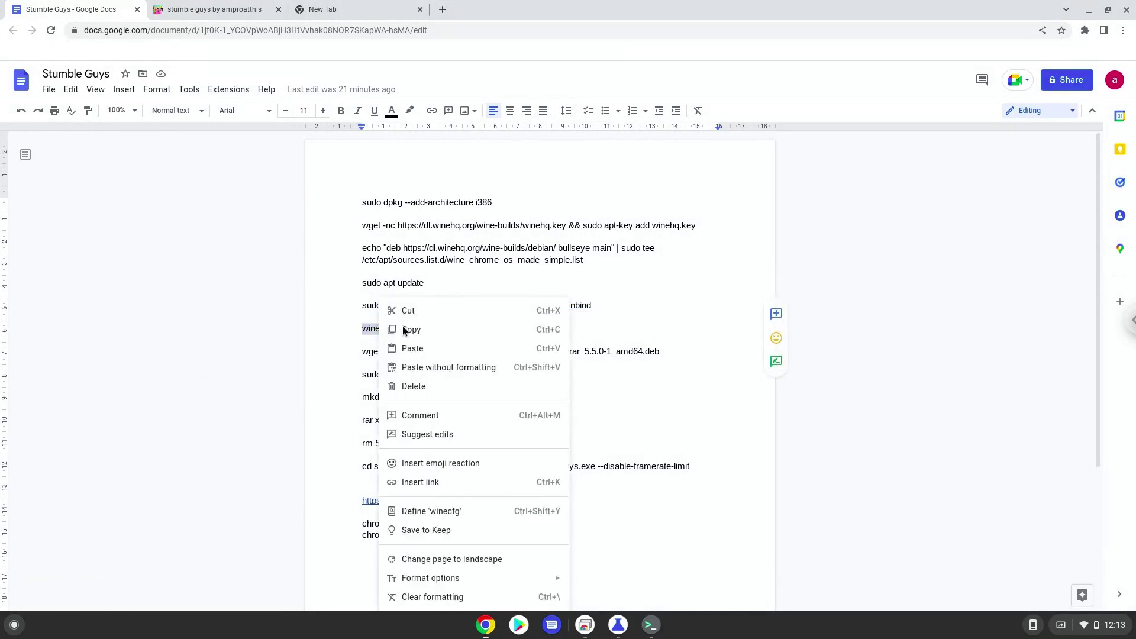
click(408, 328)
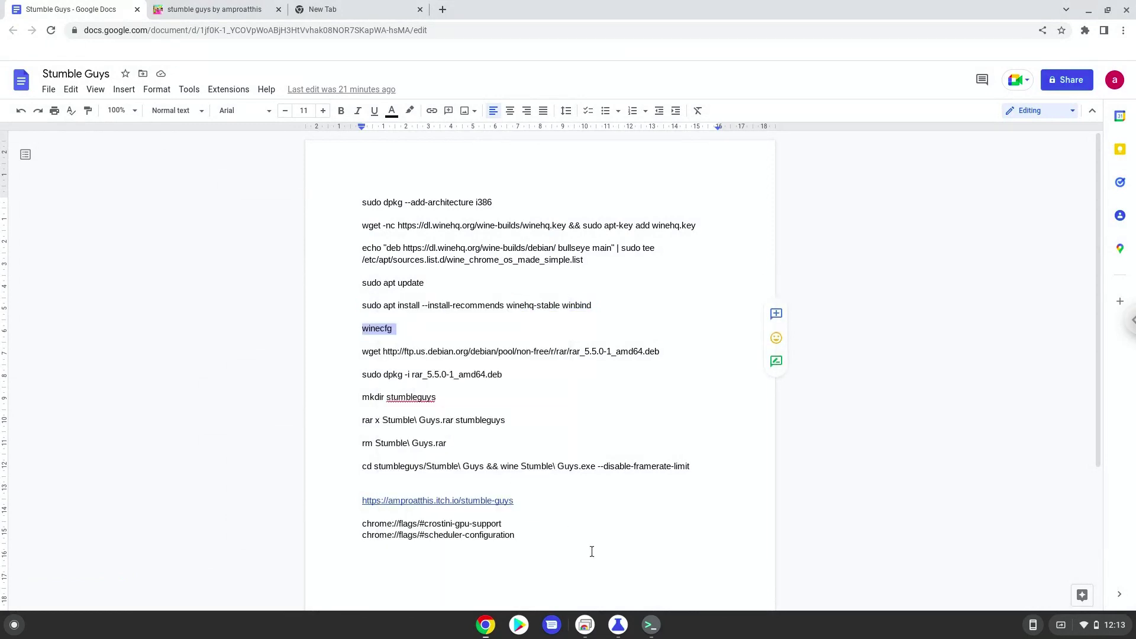
click(650, 626)
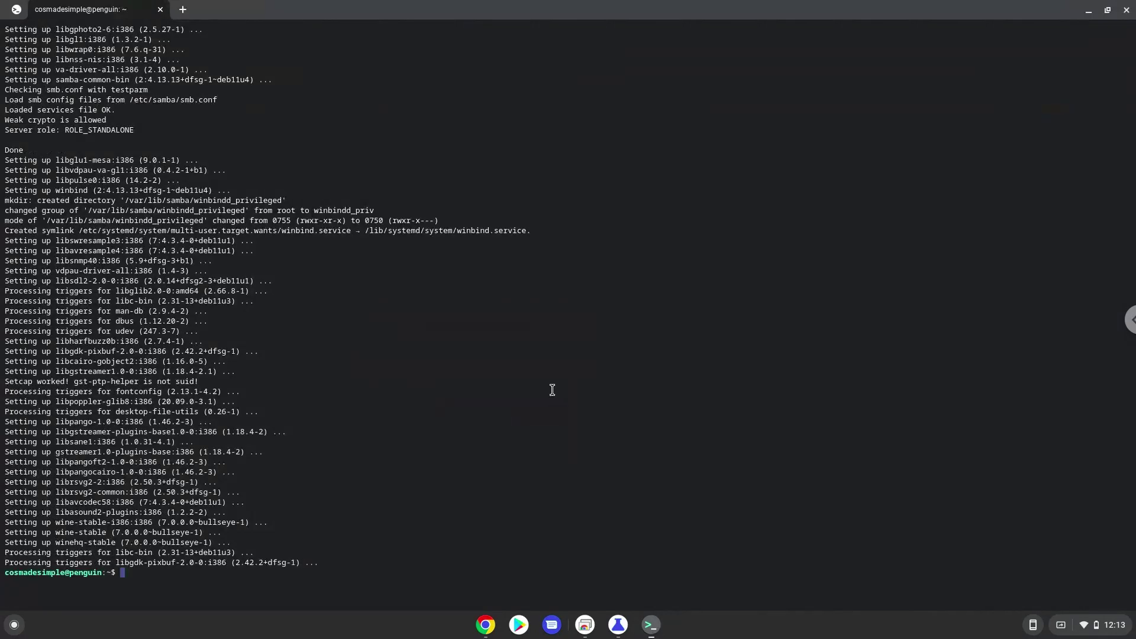
key(ctrl+shift+v)
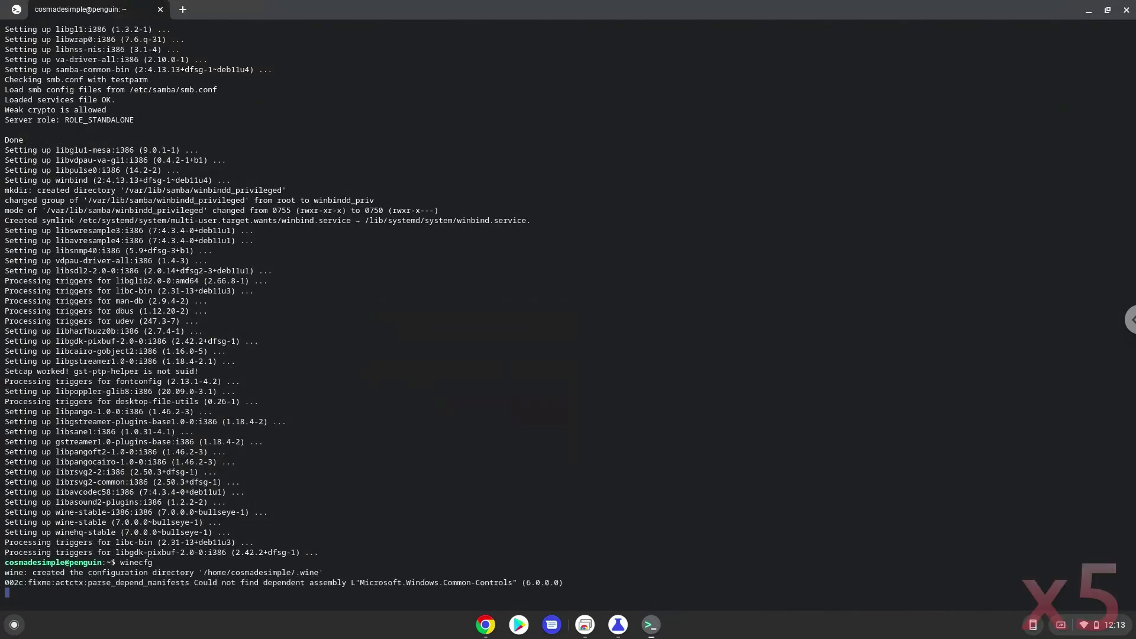
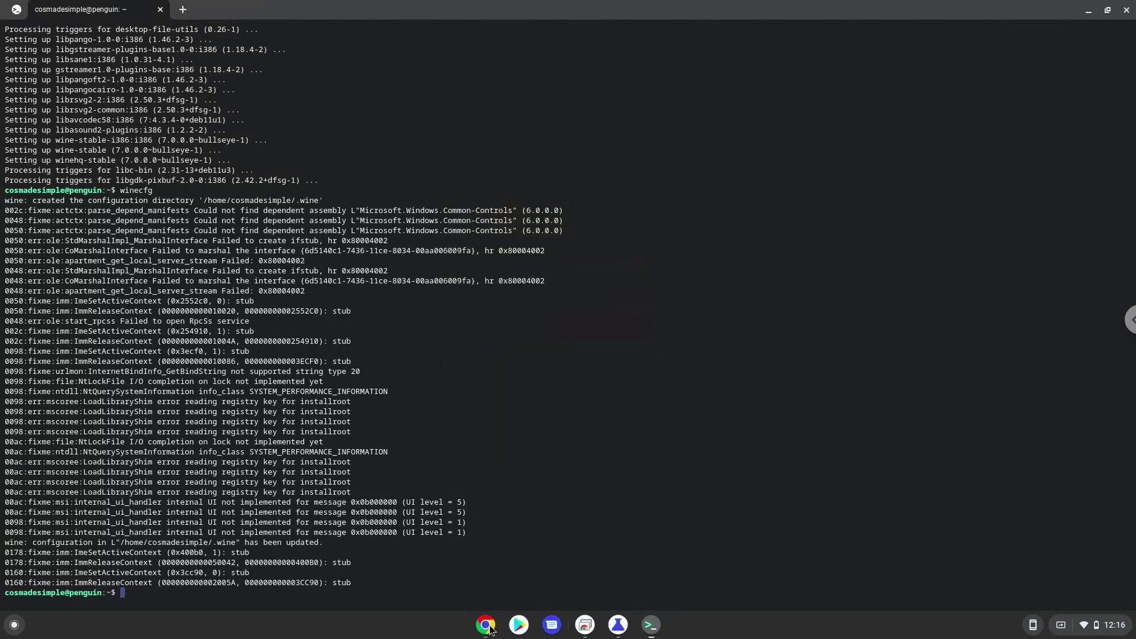
Step: Copy the document's wget command for rar_5.5.0-1_amd64.deb and run it in the terminal to download the package
click(489, 627)
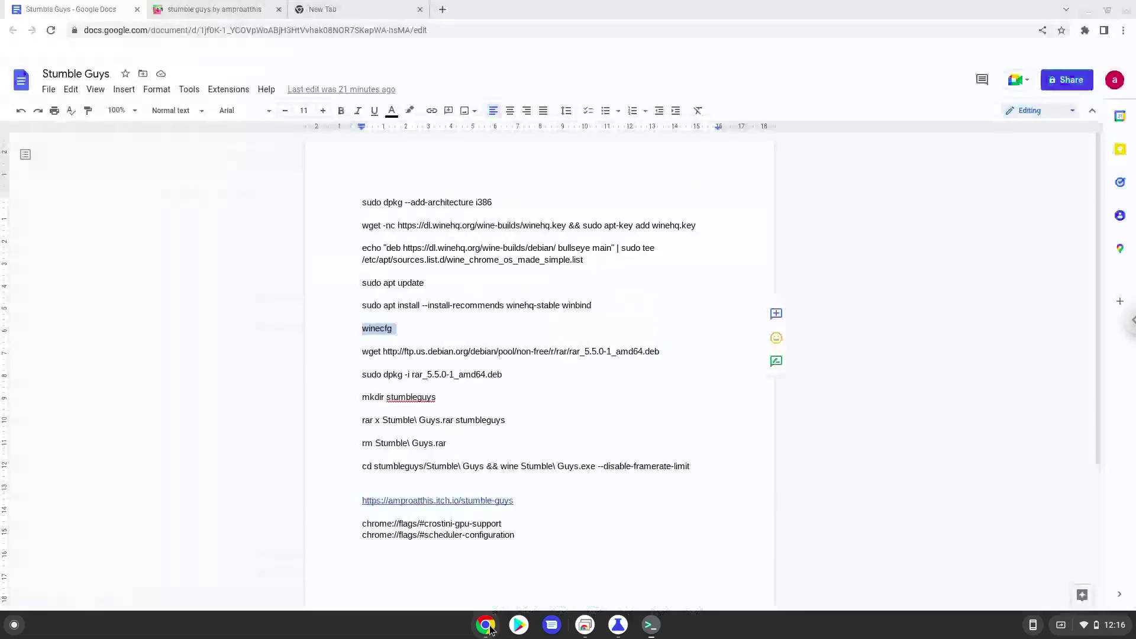
triple_click(442, 351)
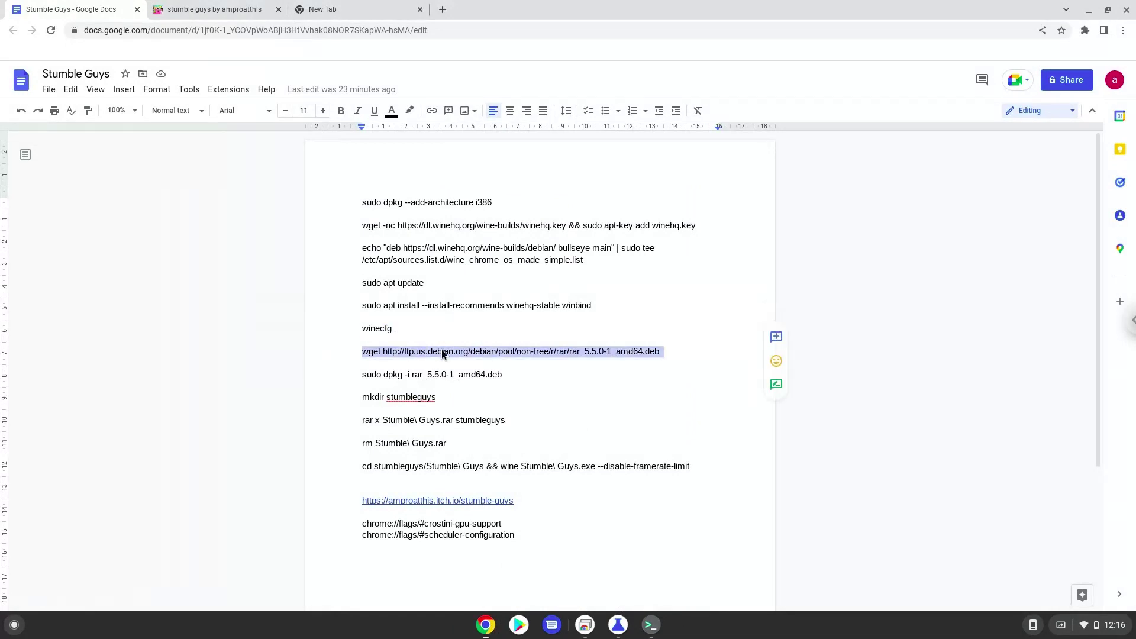
right_click(441, 351)
click(471, 337)
click(651, 624)
key(ctrl+shift+v)
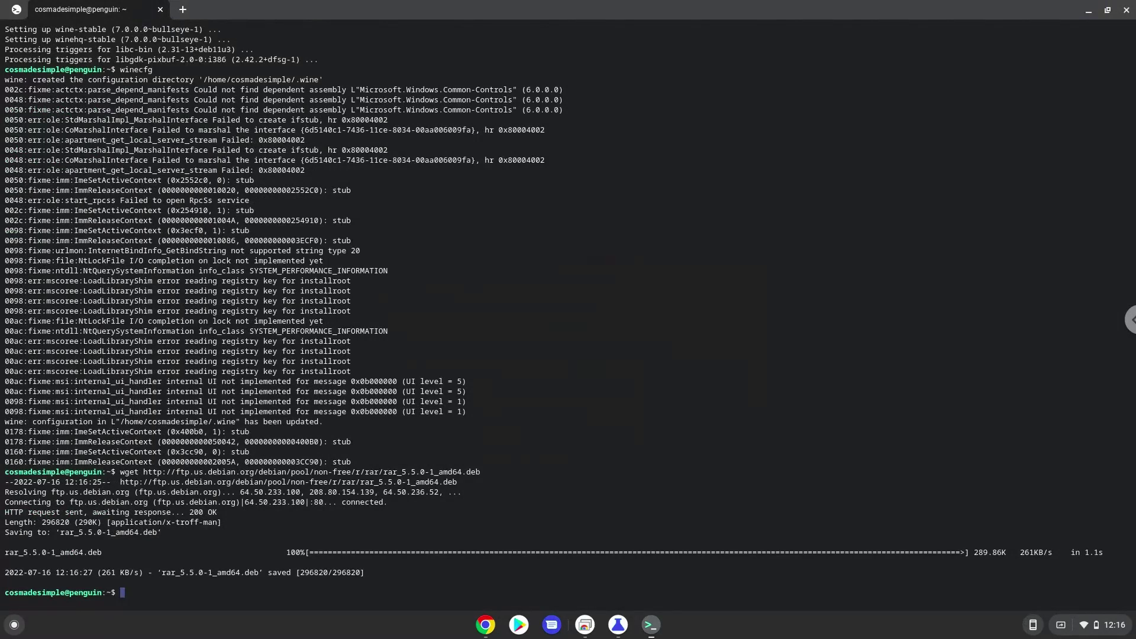
Step: Copy "sudo dpkg -i rar_5.5.0-1_amd64.deb" from the document and run it in the terminal to install RAR
click(489, 628)
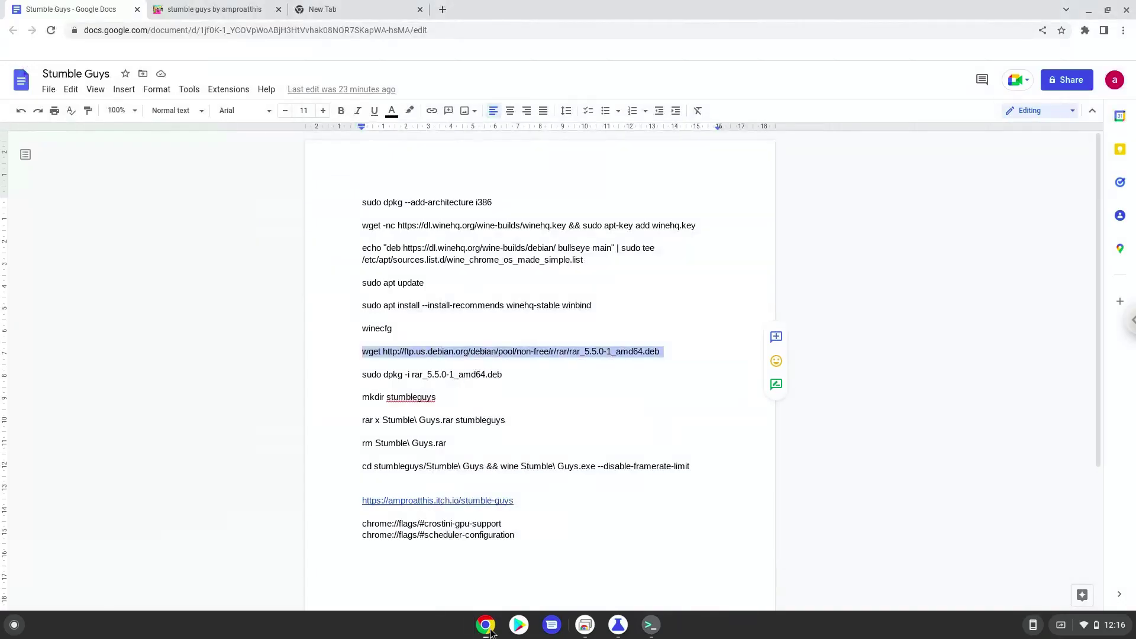
triple_click(407, 374)
right_click(407, 374)
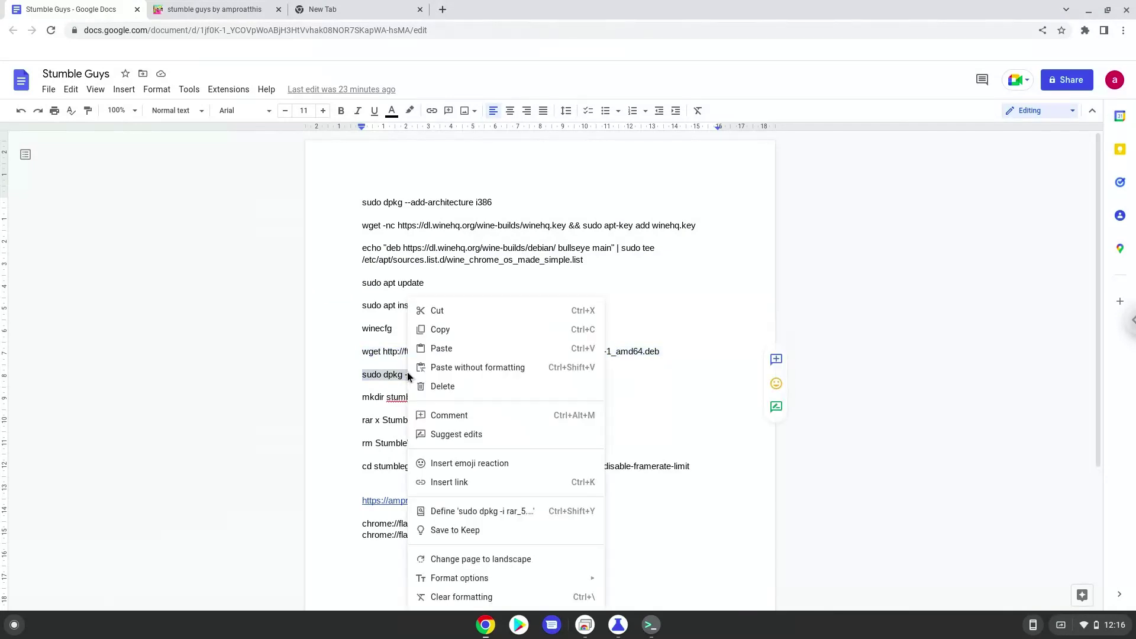
click(448, 332)
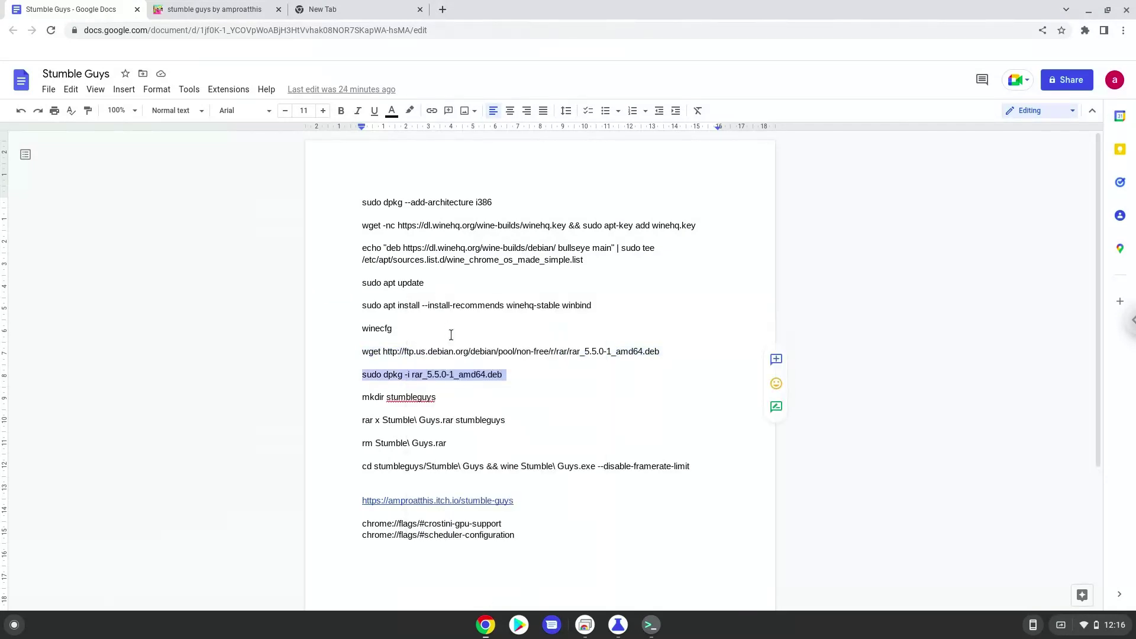
click(649, 626)
key(ctrl+shift+v)
key(Return)
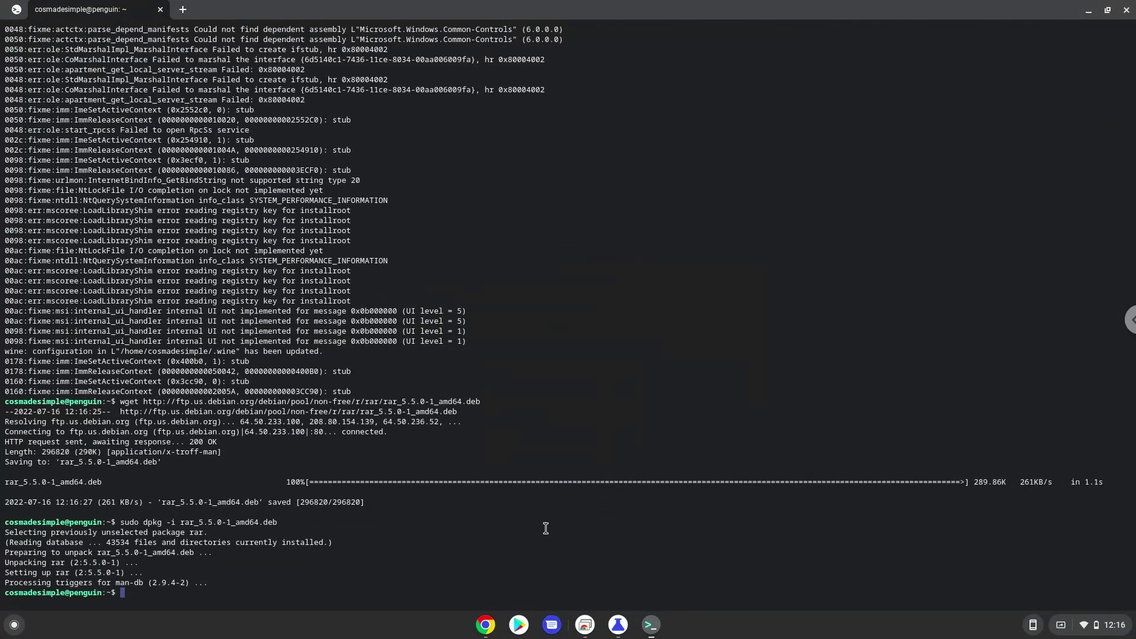
Step: Copy "mkdir stumbleguys" from the document and run it in the terminal to create the game folder
click(486, 626)
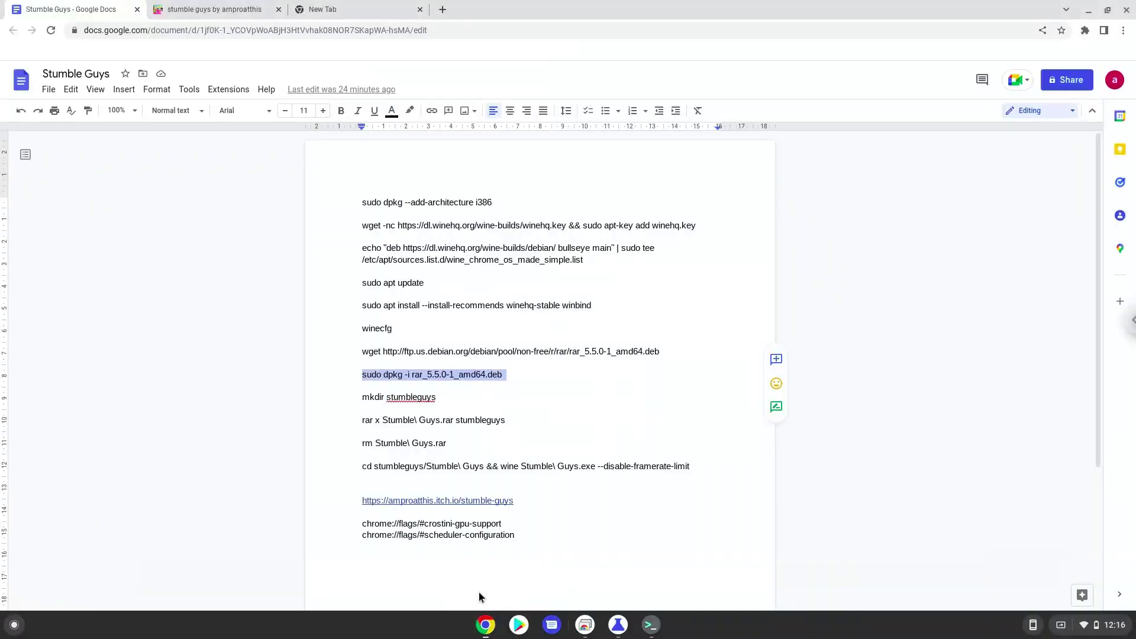
click(419, 397)
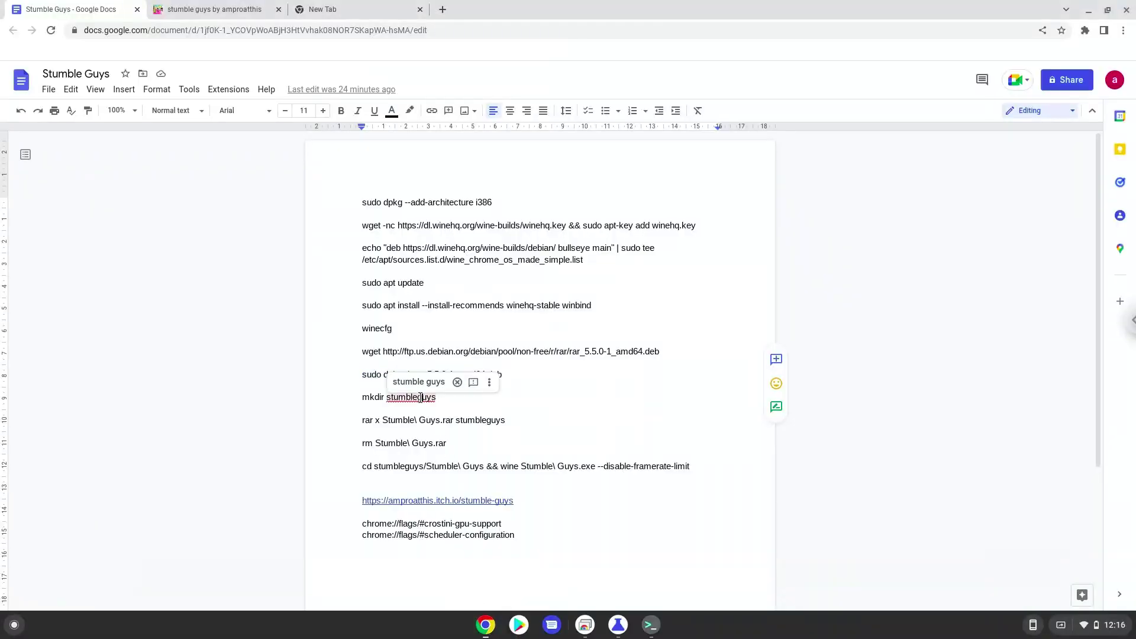
triple_click(419, 397)
right_click(419, 397)
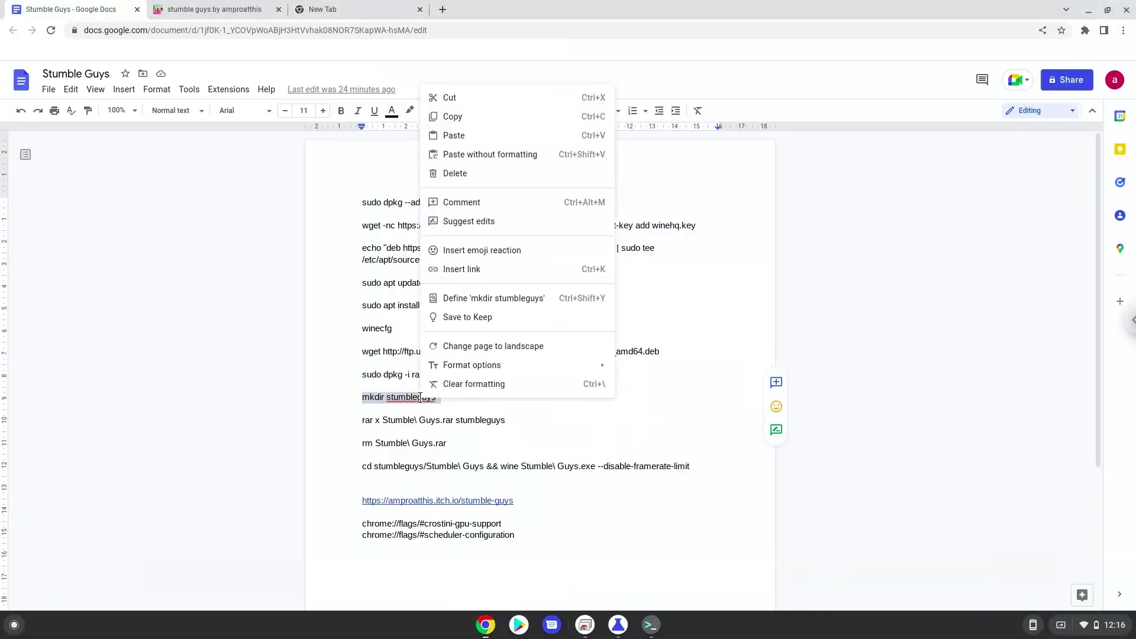
click(459, 120)
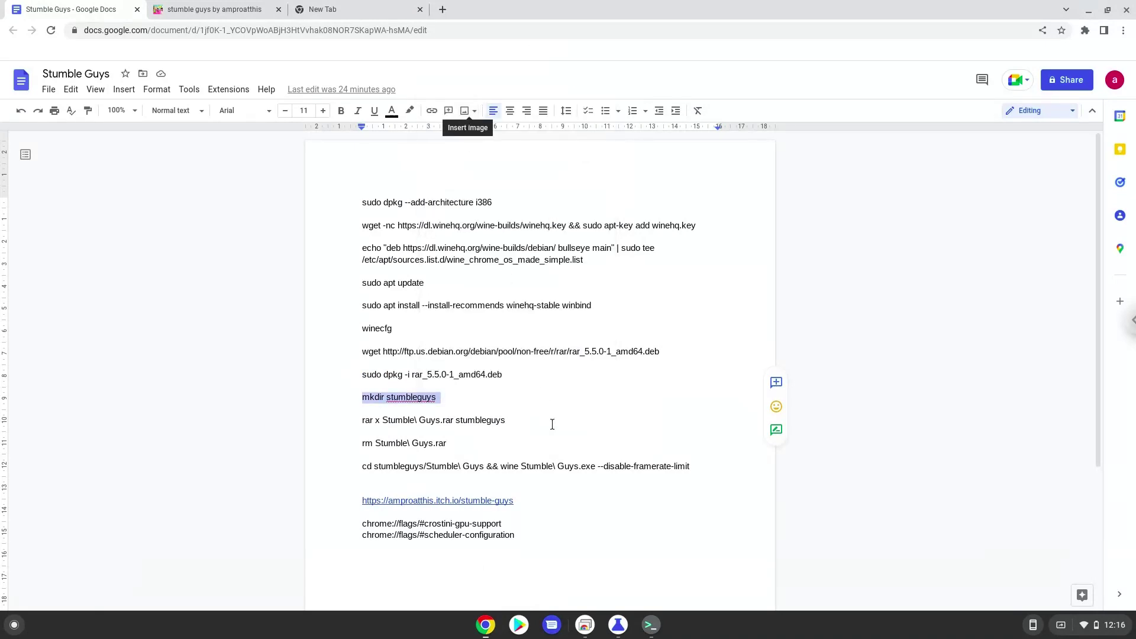
click(646, 631)
key(ctrl+shift+v)
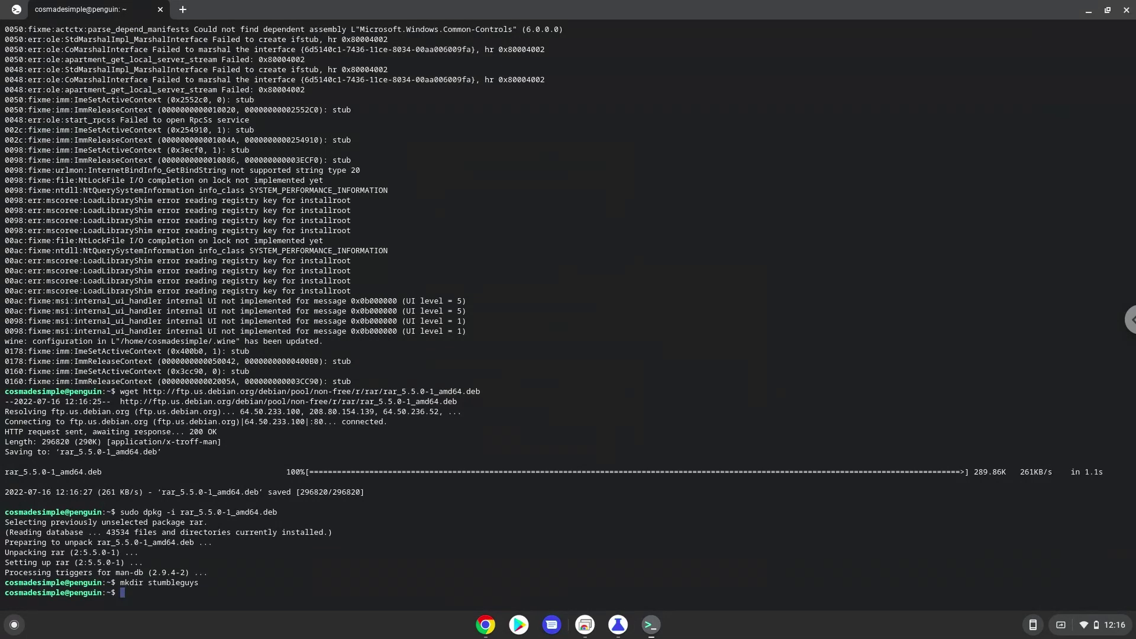
Step: Copy "rar x Stumble\ Guys.rar stumbleguys" from the document and run it in the terminal to extract the game archive
click(486, 627)
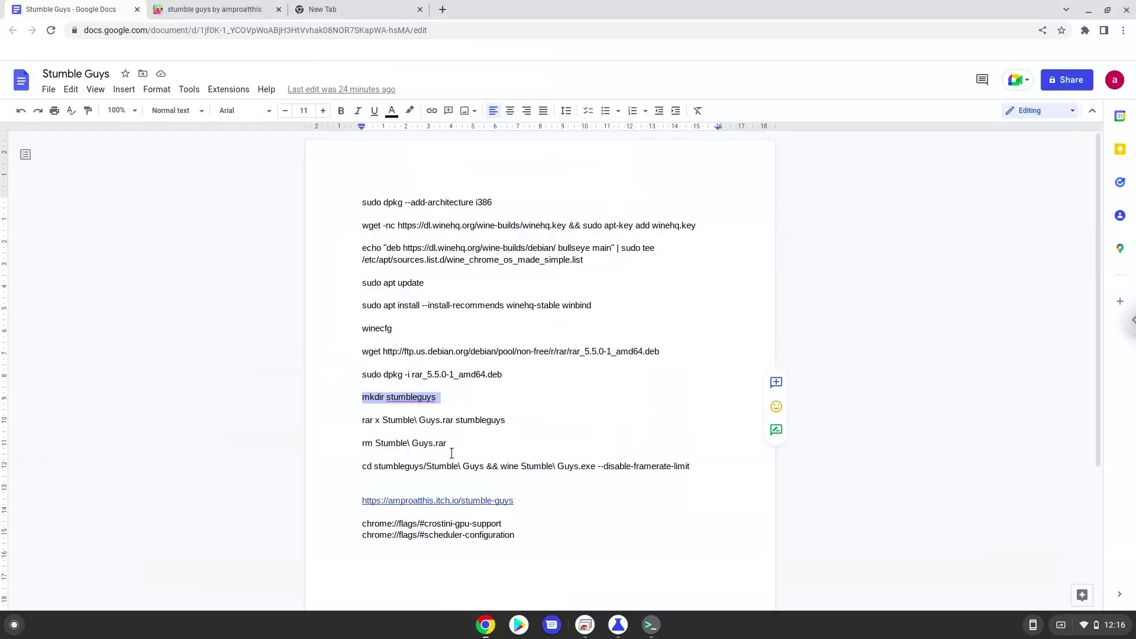
triple_click(443, 420)
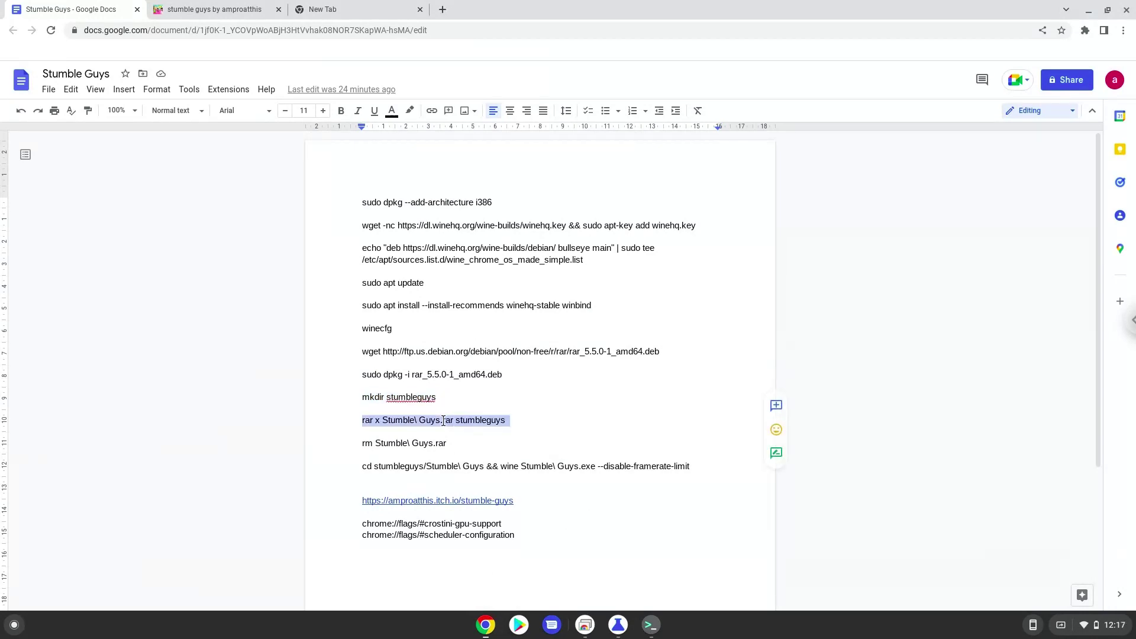
right_click(443, 420)
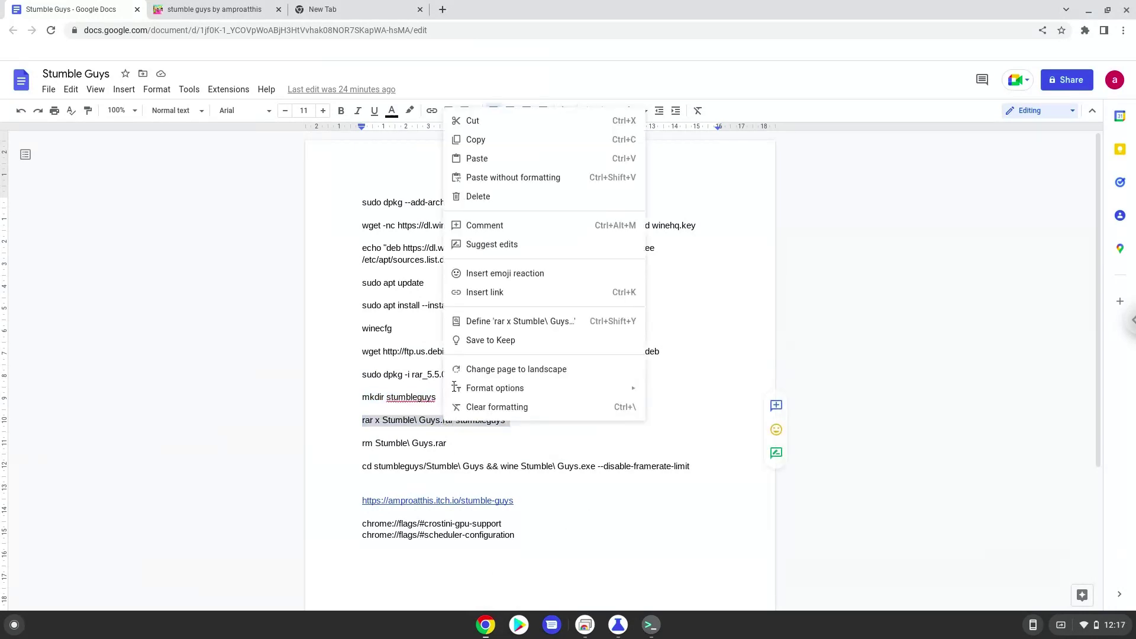
click(480, 141)
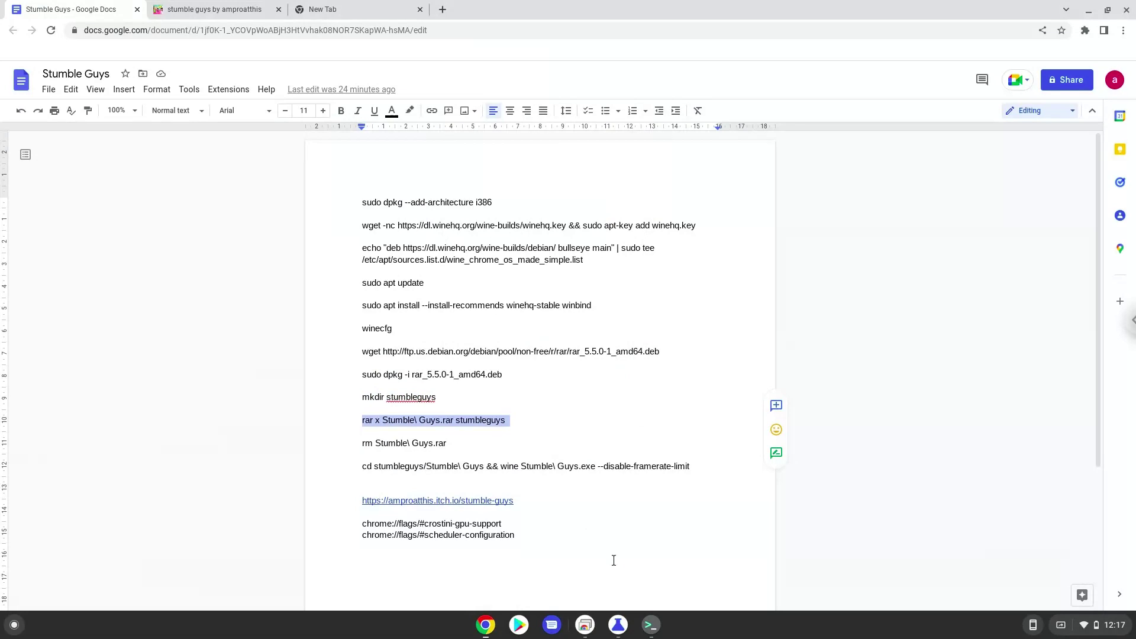
click(650, 625)
key(ctrl+shift+v)
key(Return)
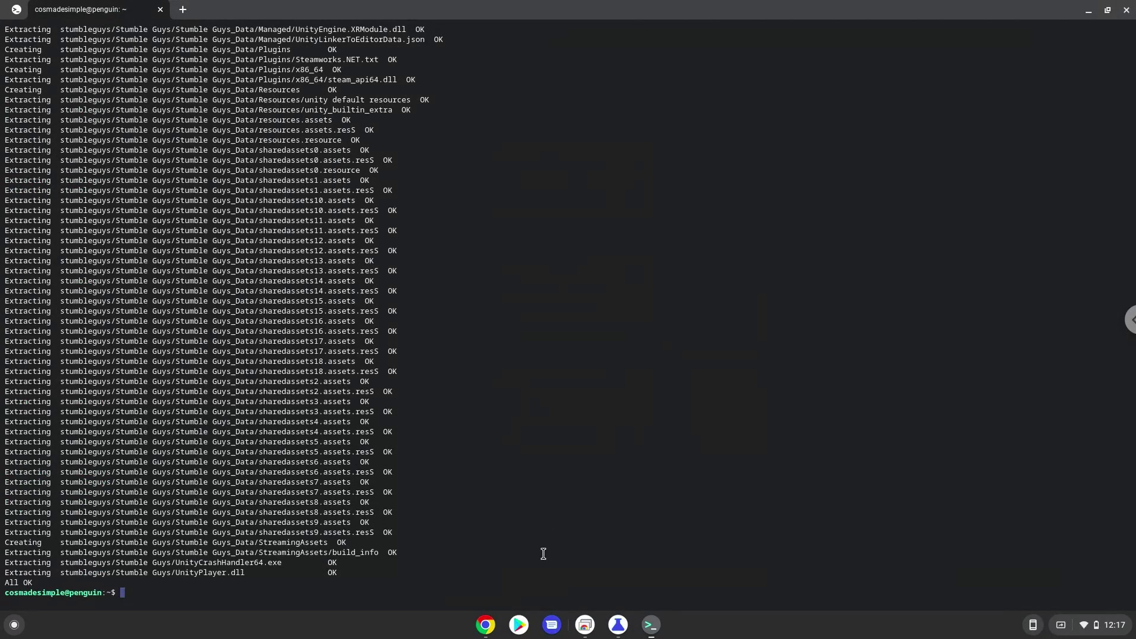
Step: Copy "rm Stumble\ Guys.rar" from the document, run it in the terminal to delete the archive, and close the terminal
click(484, 626)
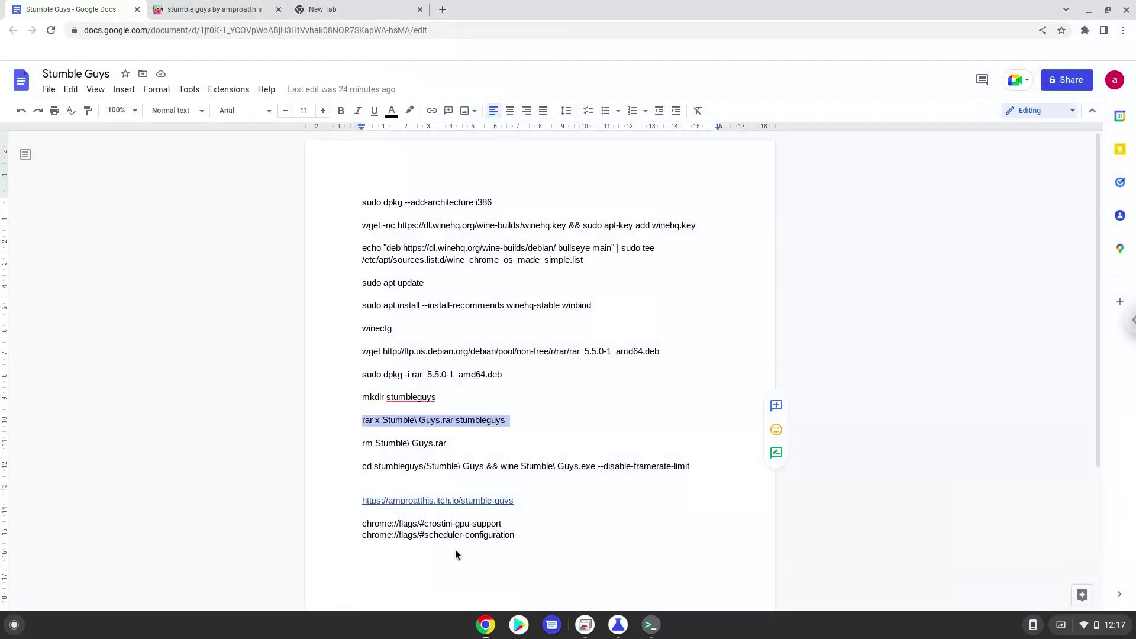
triple_click(409, 442)
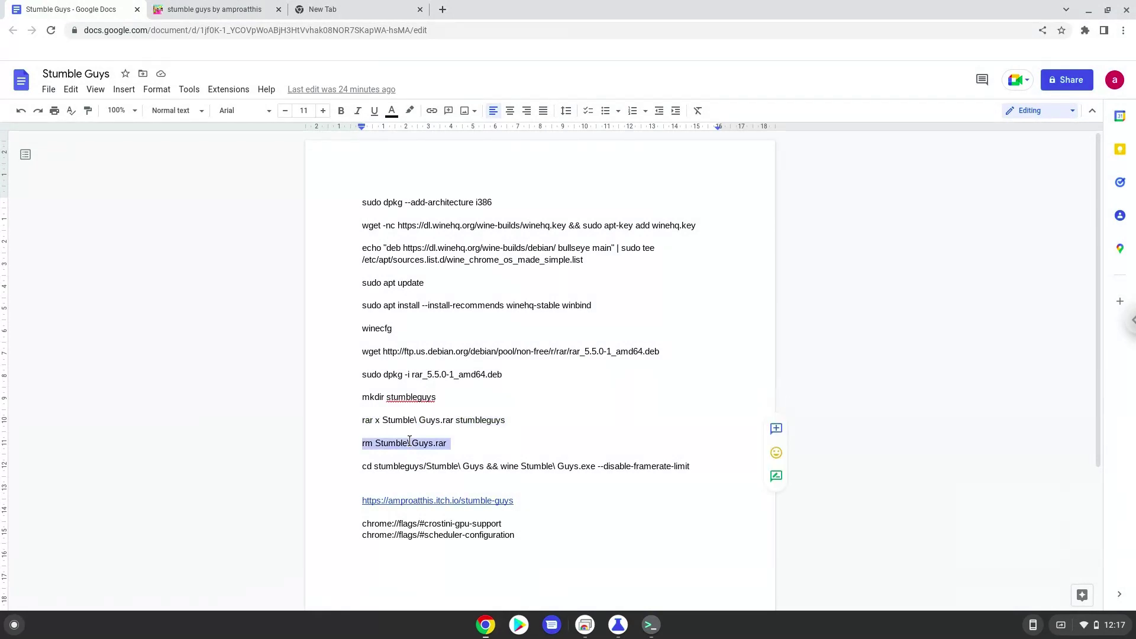
right_click(410, 441)
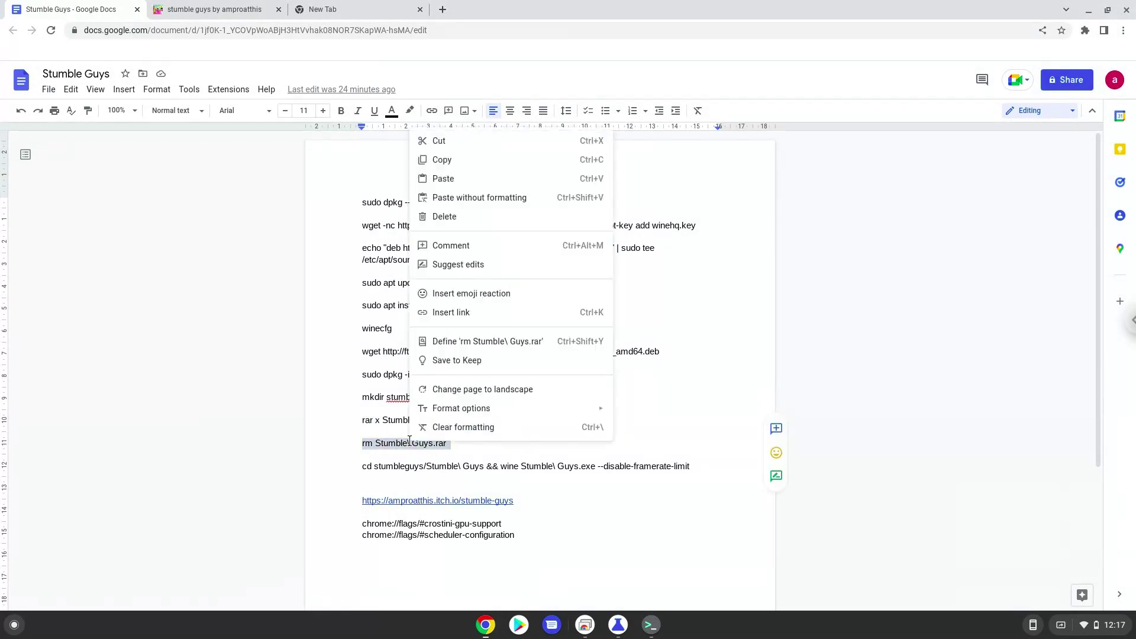
click(454, 161)
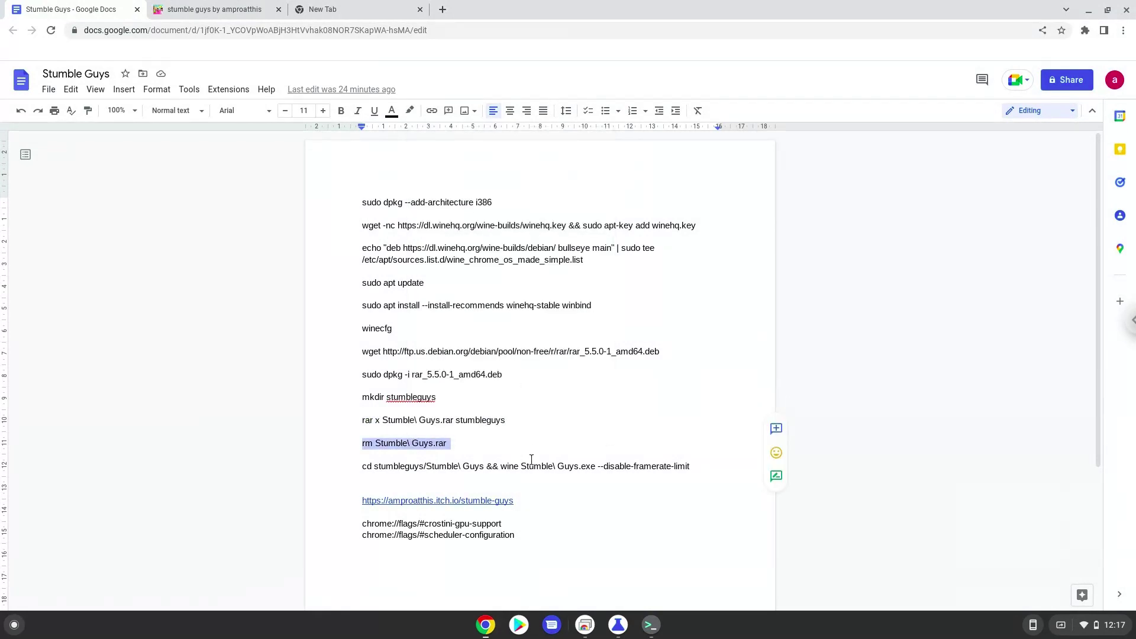
click(651, 624)
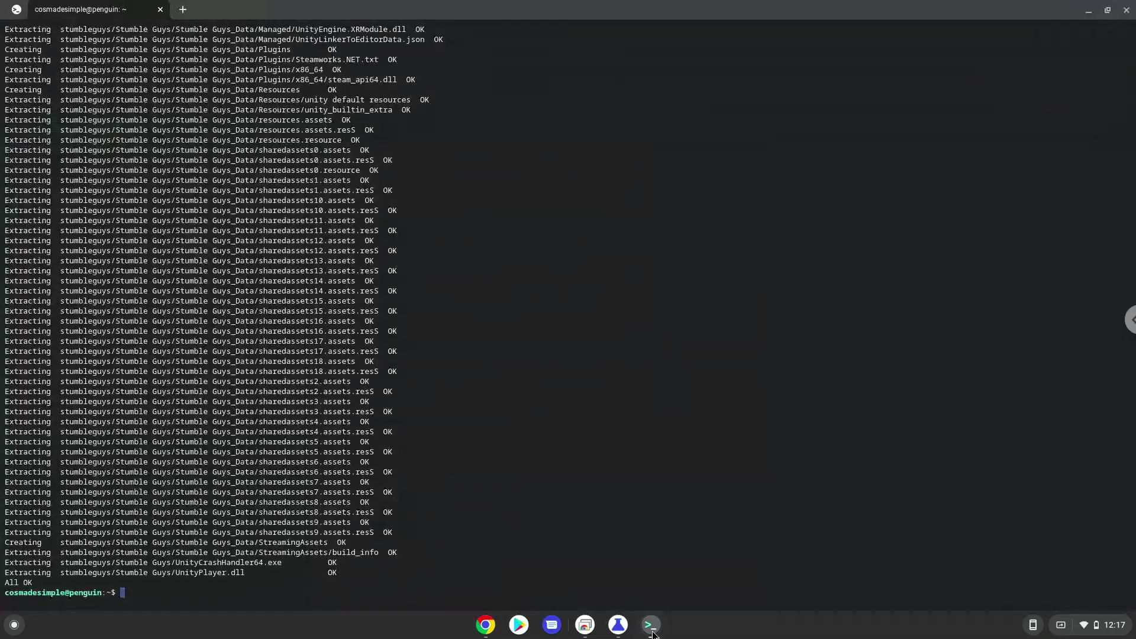
key(ctrl+shift+v)
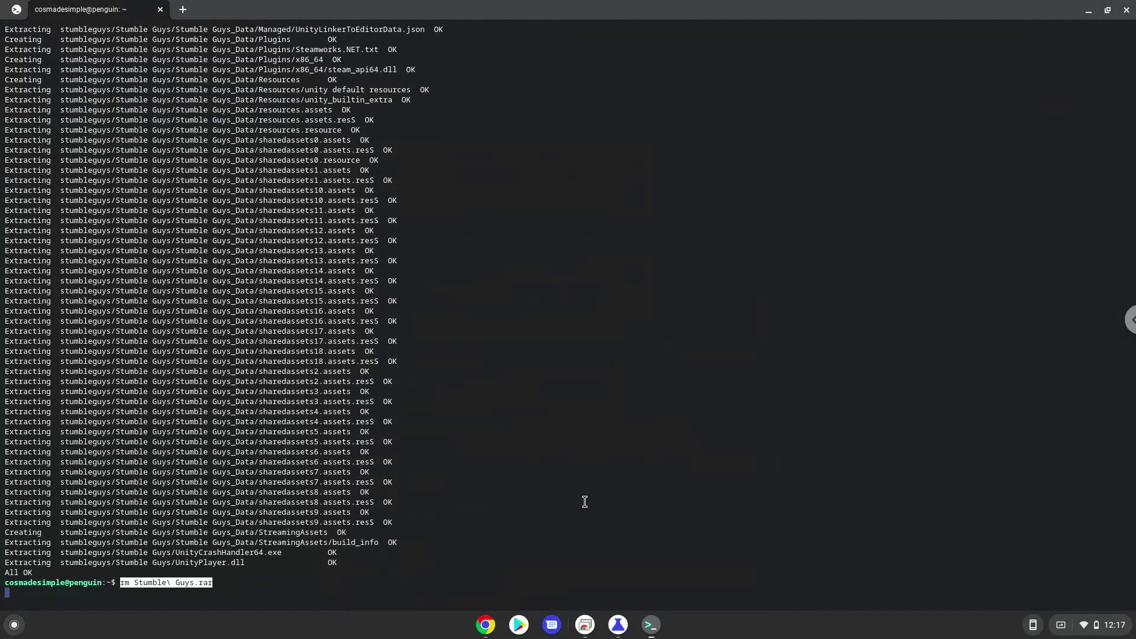
key(Return)
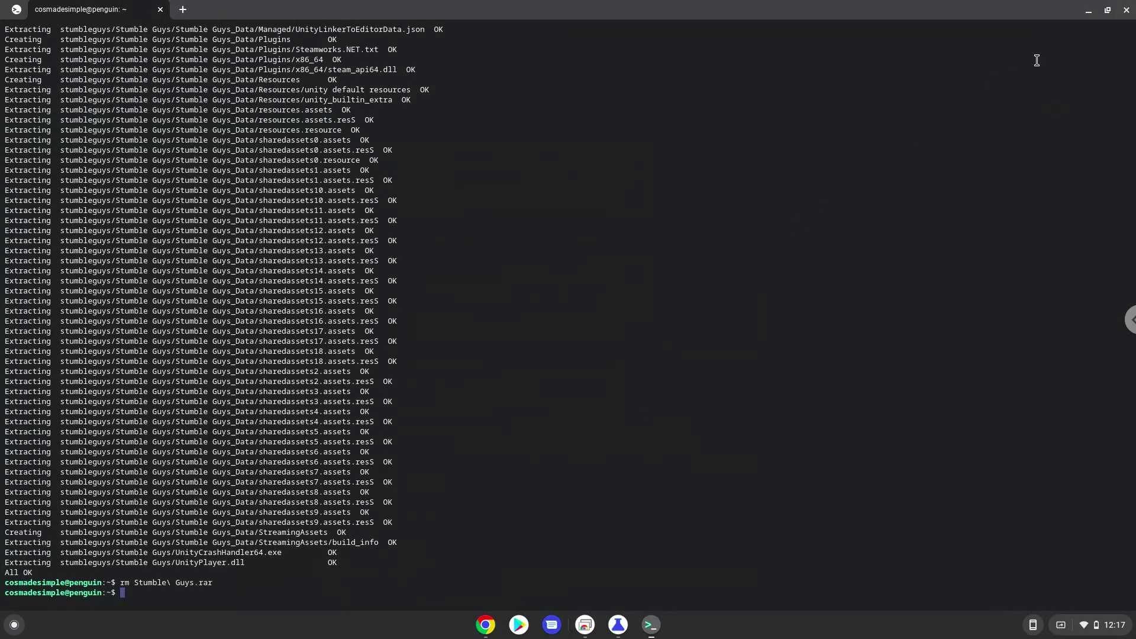
click(1127, 11)
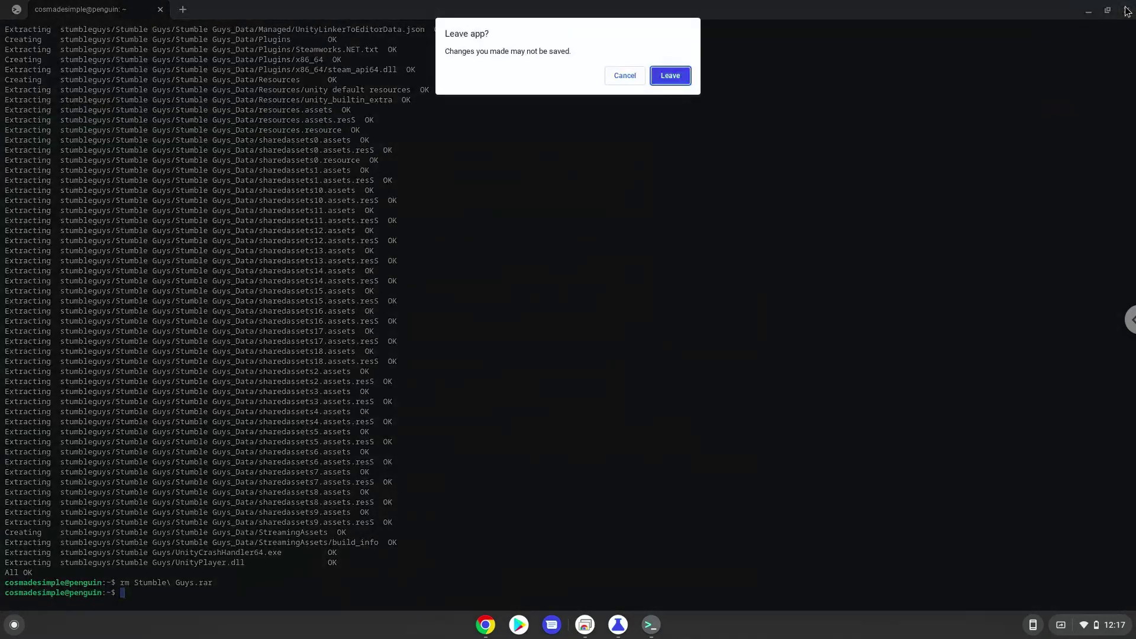
click(670, 76)
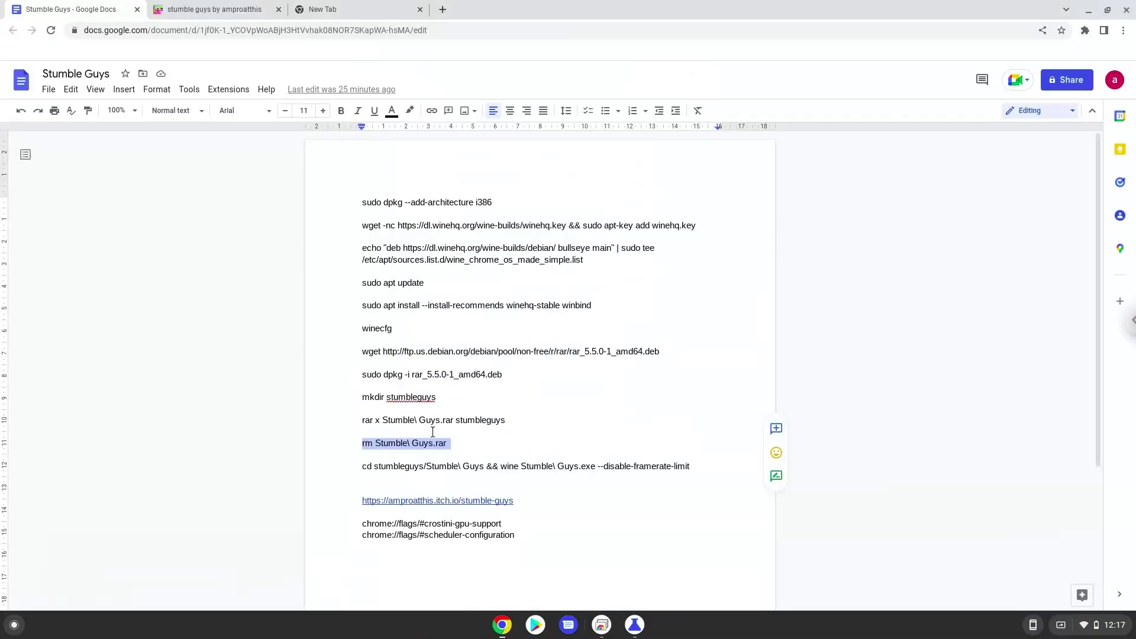
Step: Copy "cd stumbleguys/Stumble\ Guys && wine Stumble\ Guys.exe --disable-framerate-limit" from the document and run it in a new penguin terminal session to launch the game
triple_click(414, 467)
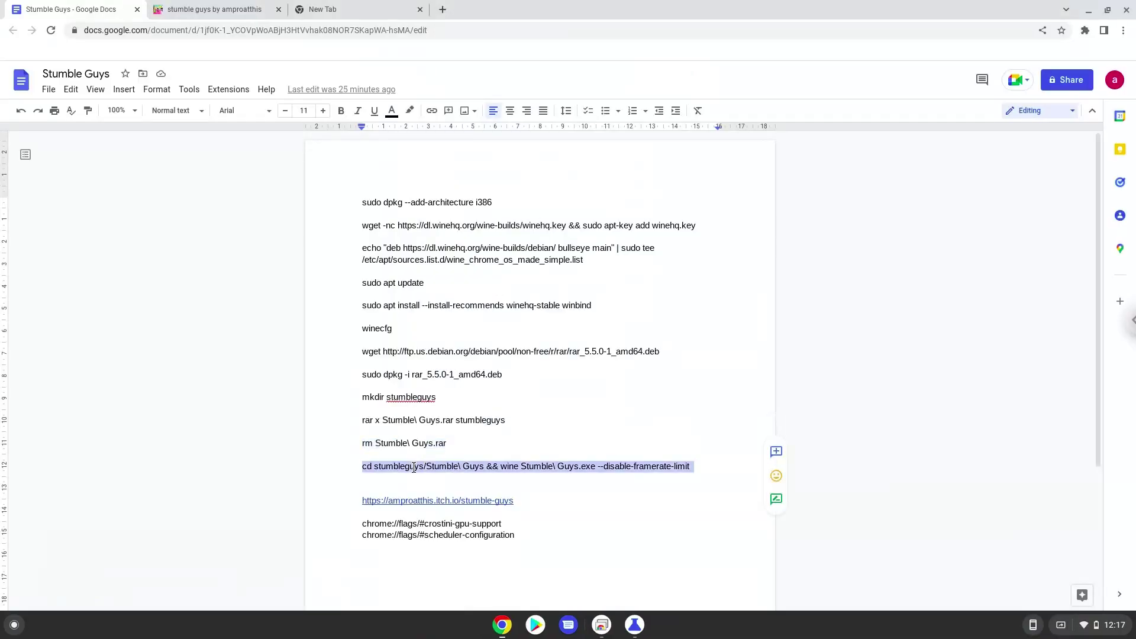
right_click(414, 468)
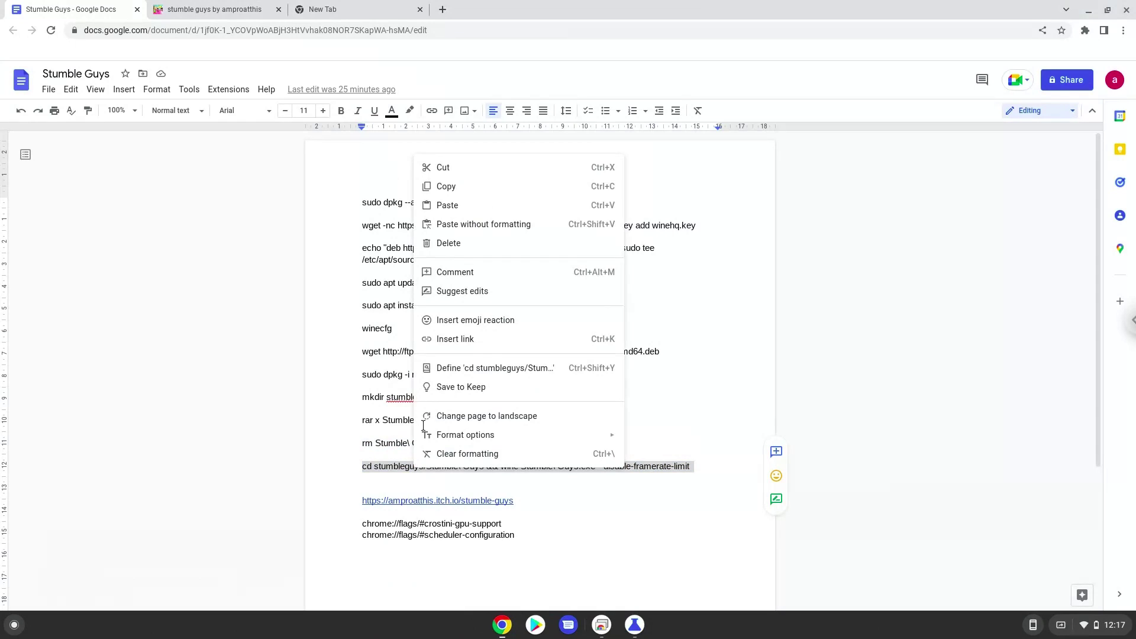
click(486, 191)
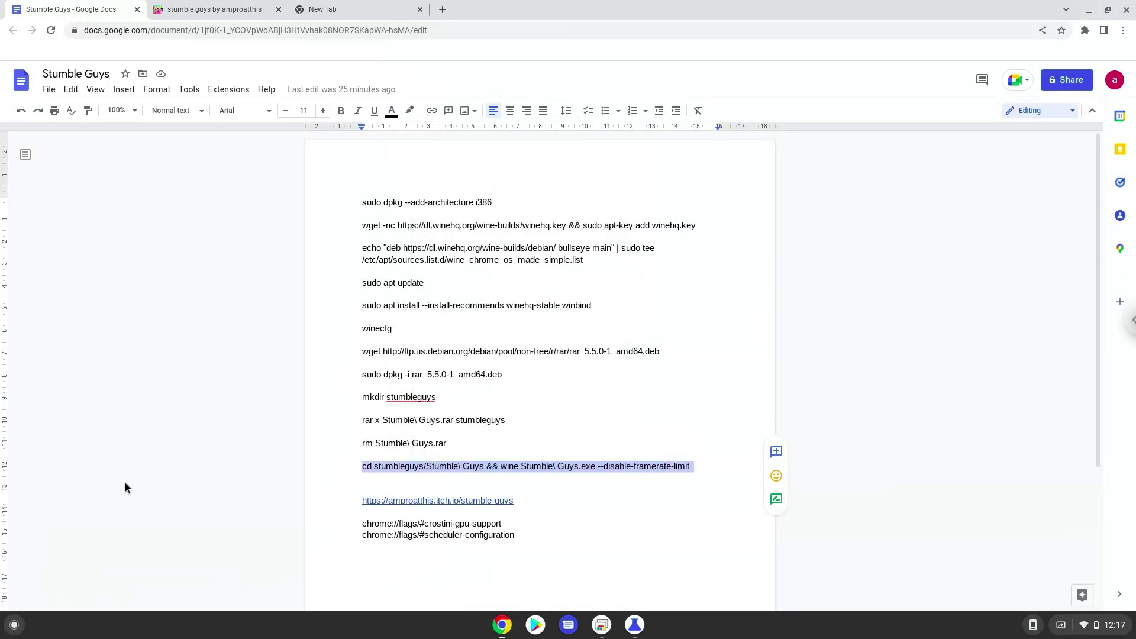
click(9, 631)
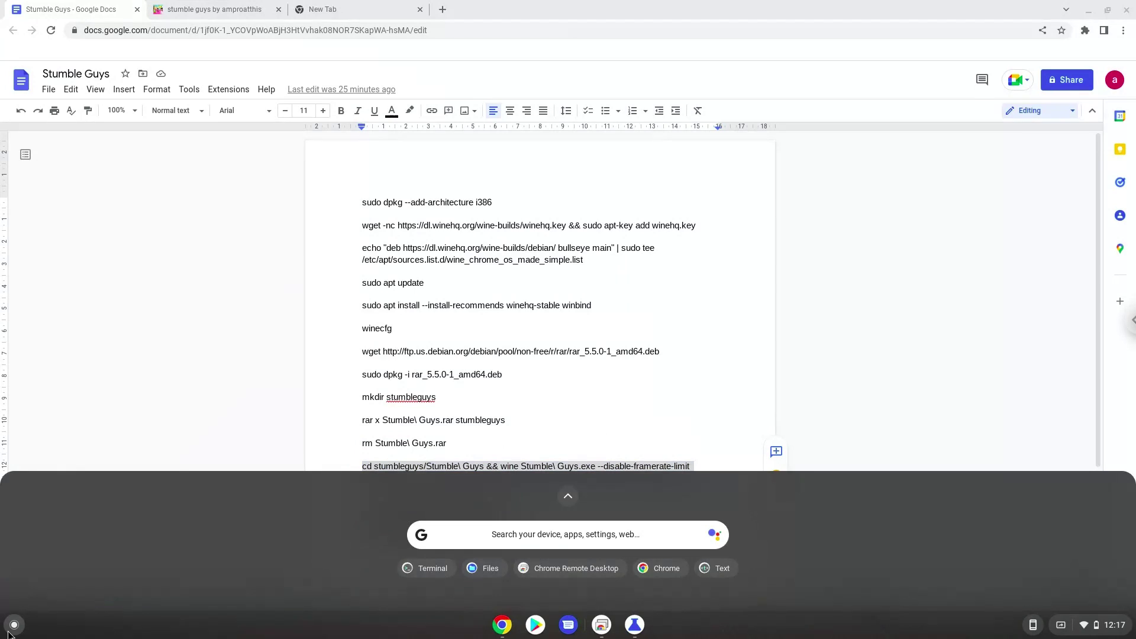
text(ter)
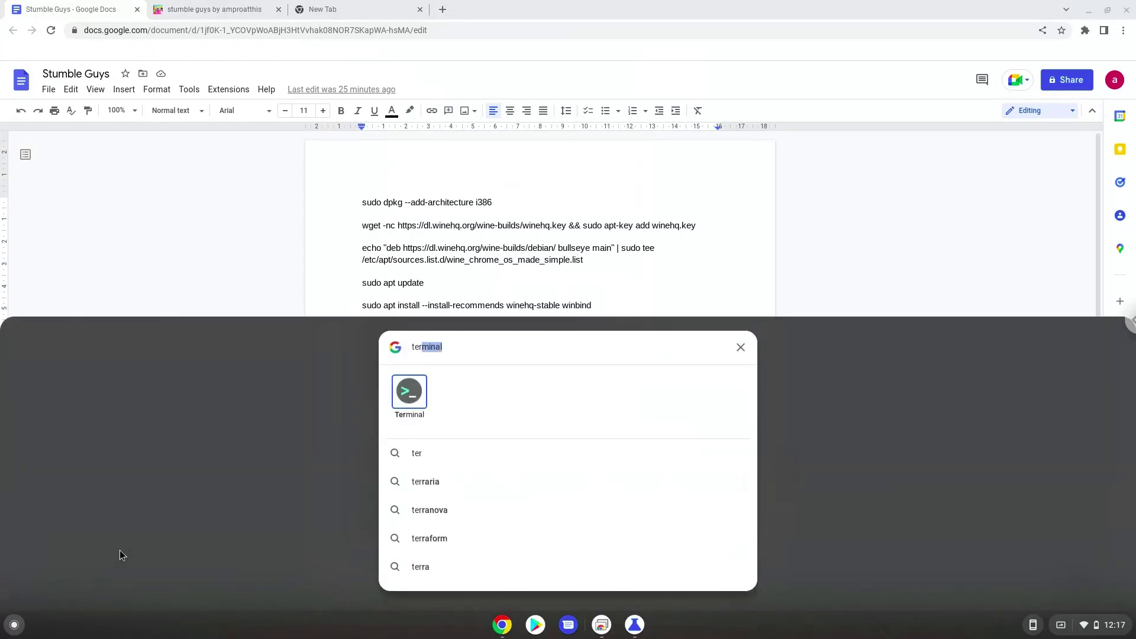
click(395, 383)
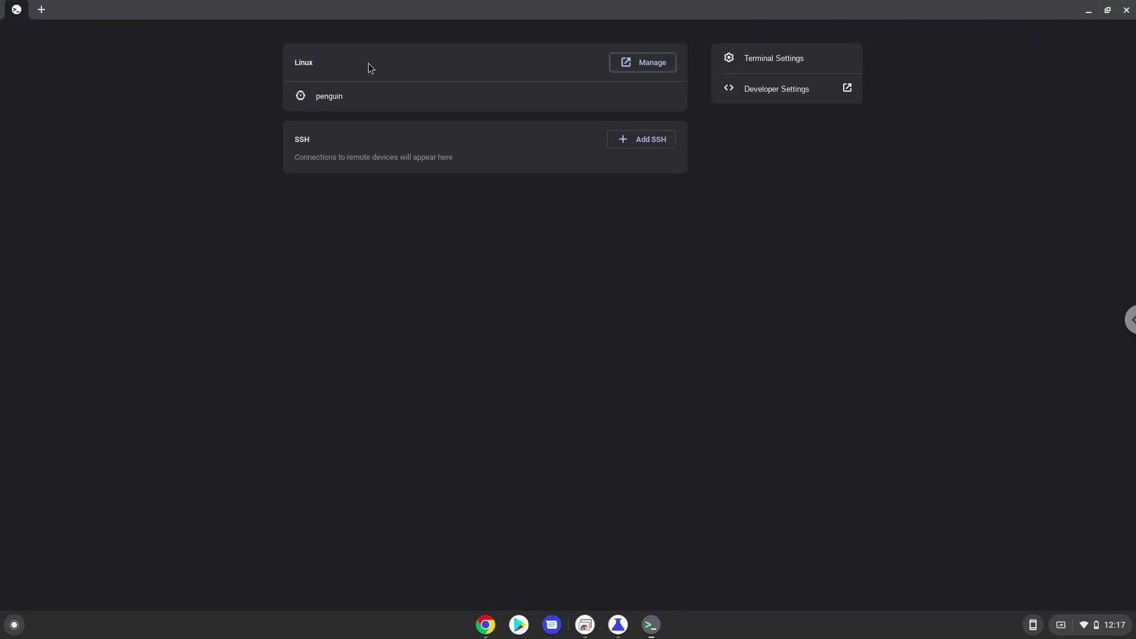
click(370, 97)
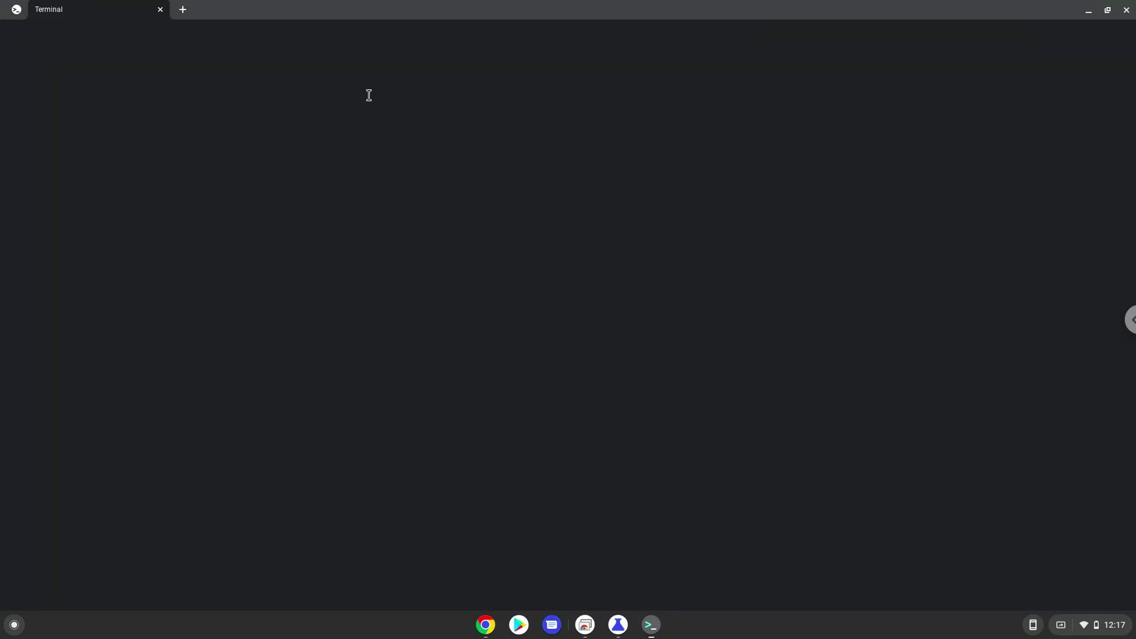
key(ctrl+shift+v)
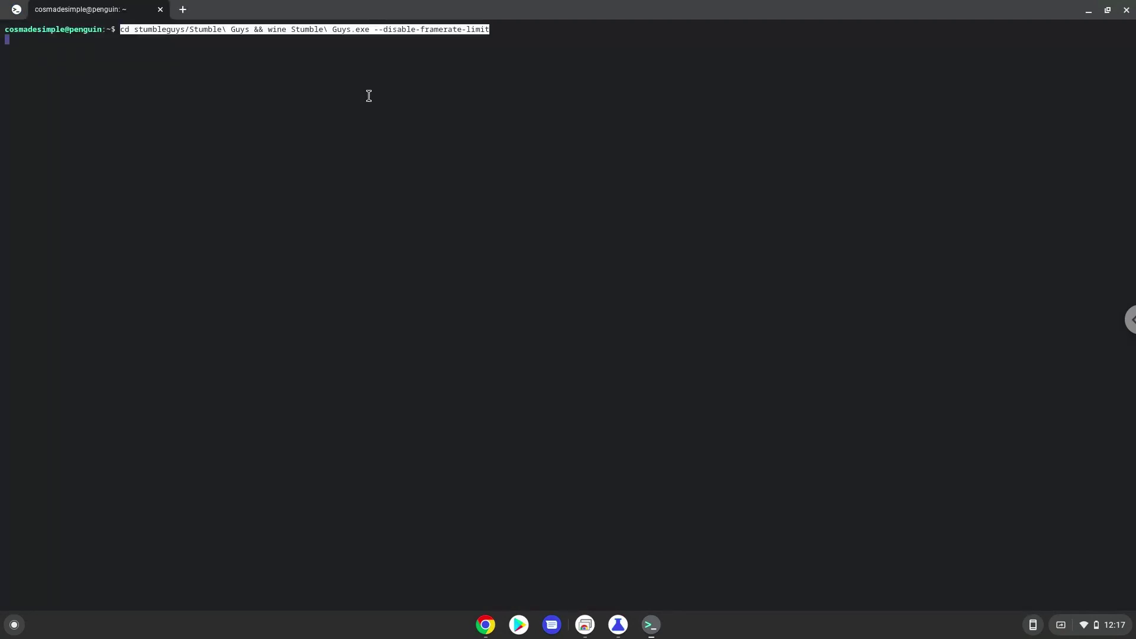
key(Return)
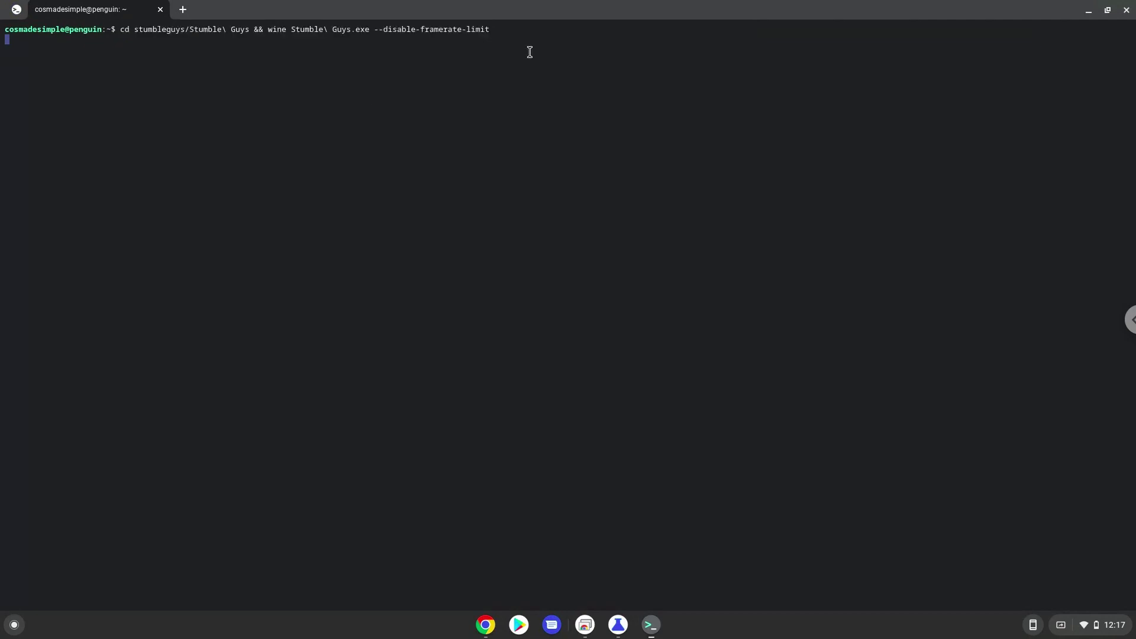
Step: Clear the desktop by minimizing the terminal and closing the browser and Experiments windows, then start a match in Stumble Guys
click(1088, 11)
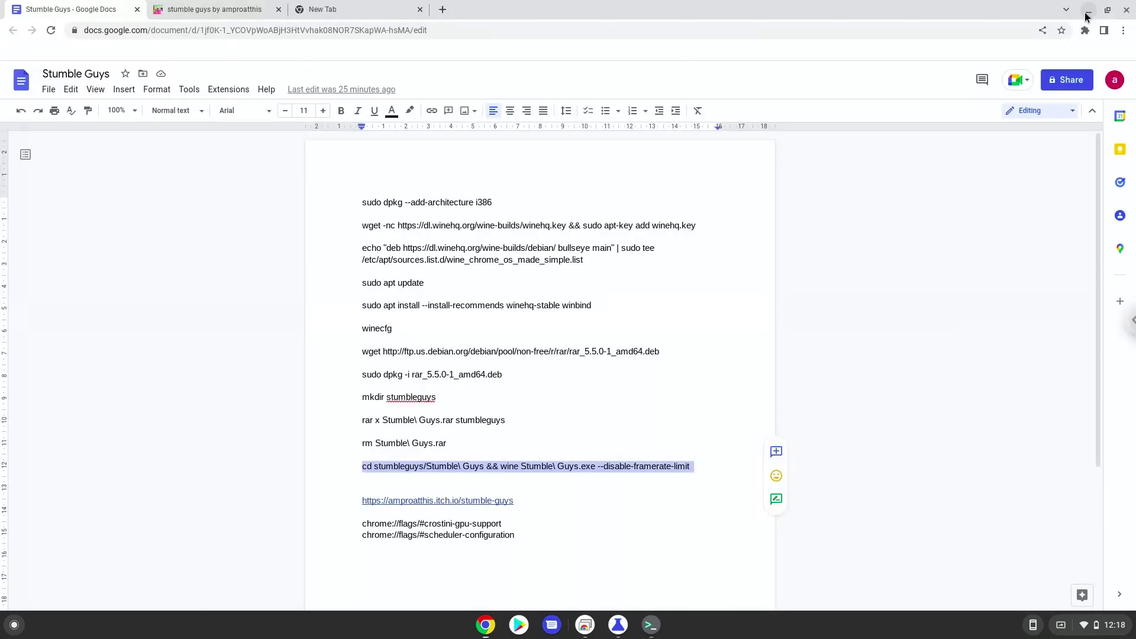
click(1127, 11)
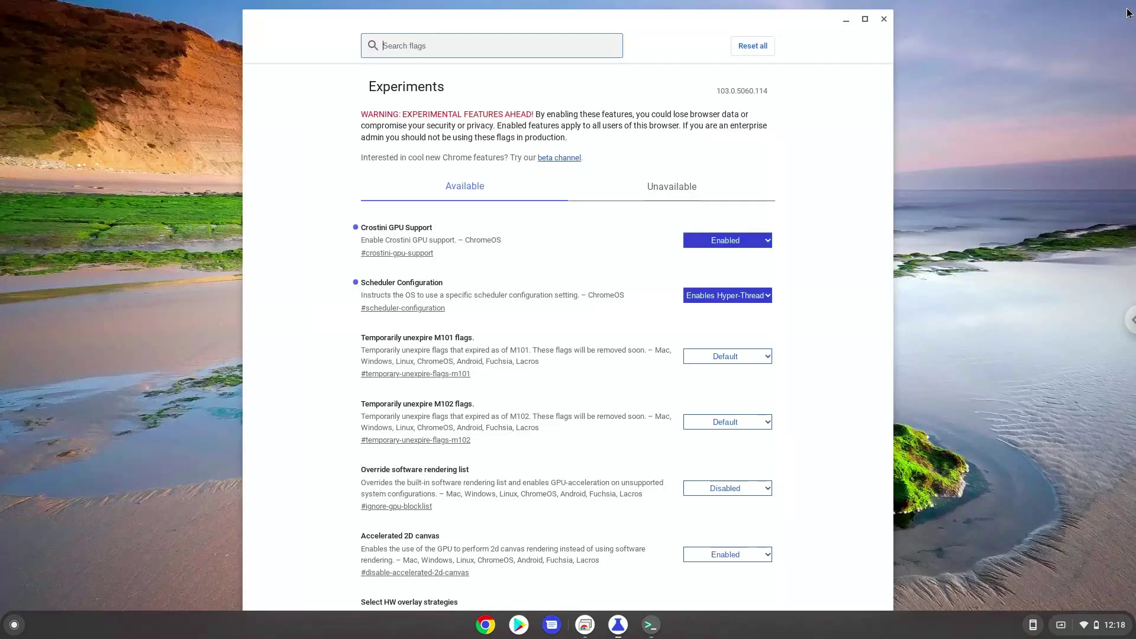
click(883, 20)
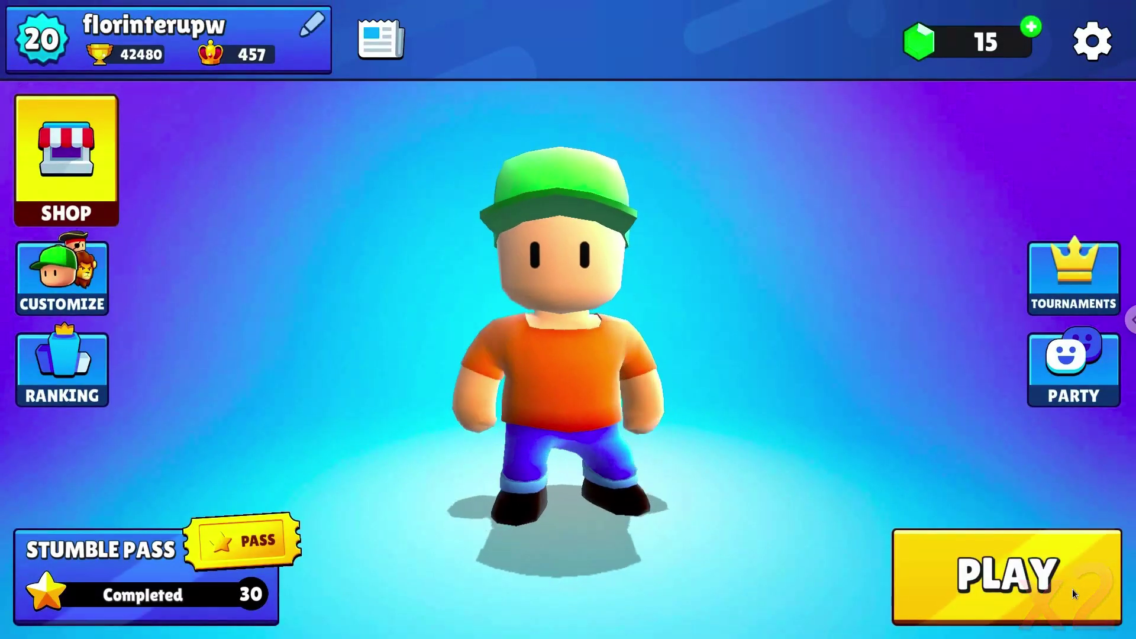
click(1032, 580)
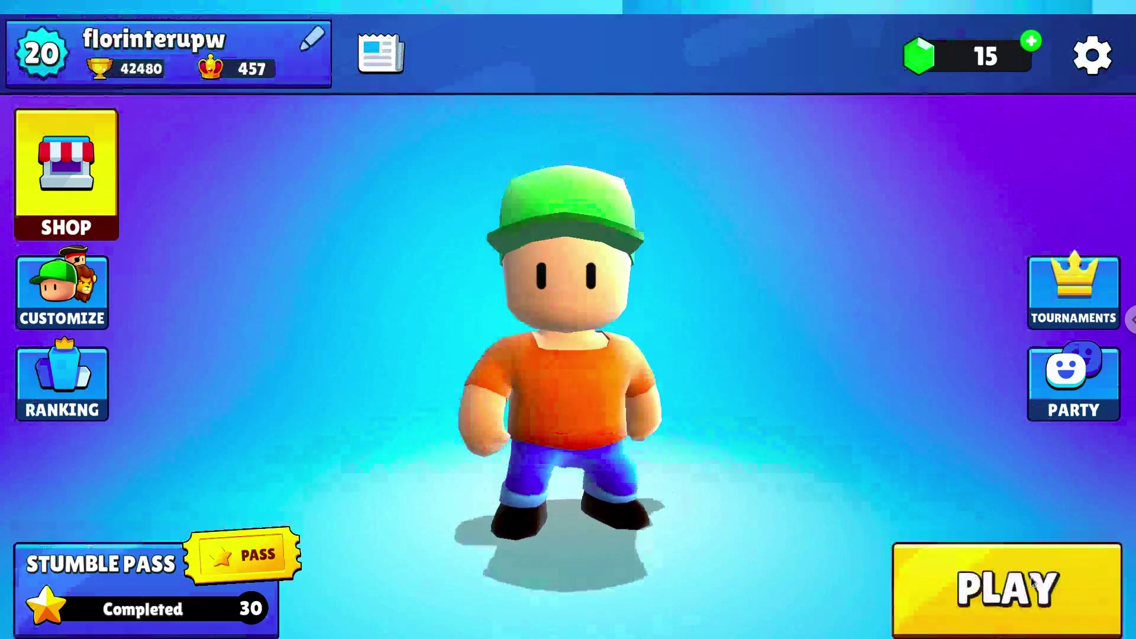